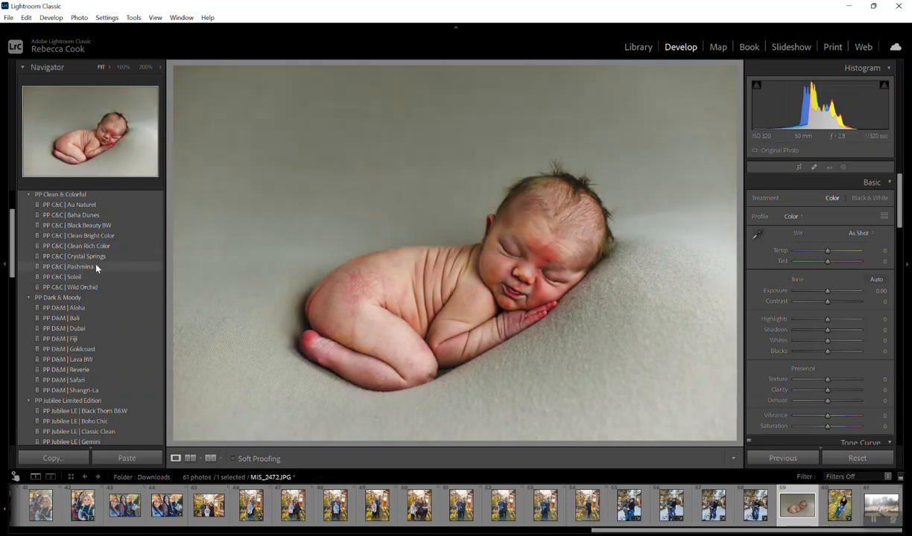
Apply the PP C&C | Pashmina preset to the newborn photo and set Contrast to -22.
click(96, 266)
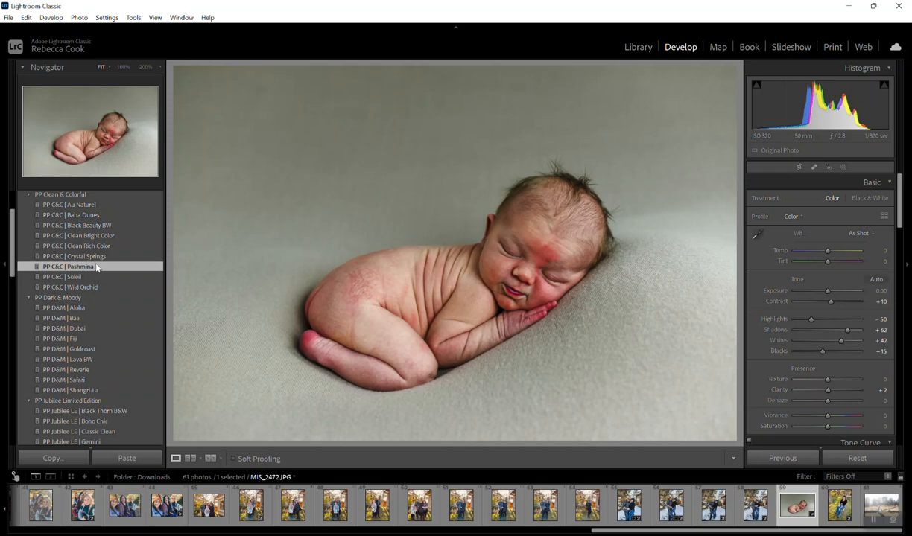
click(879, 302)
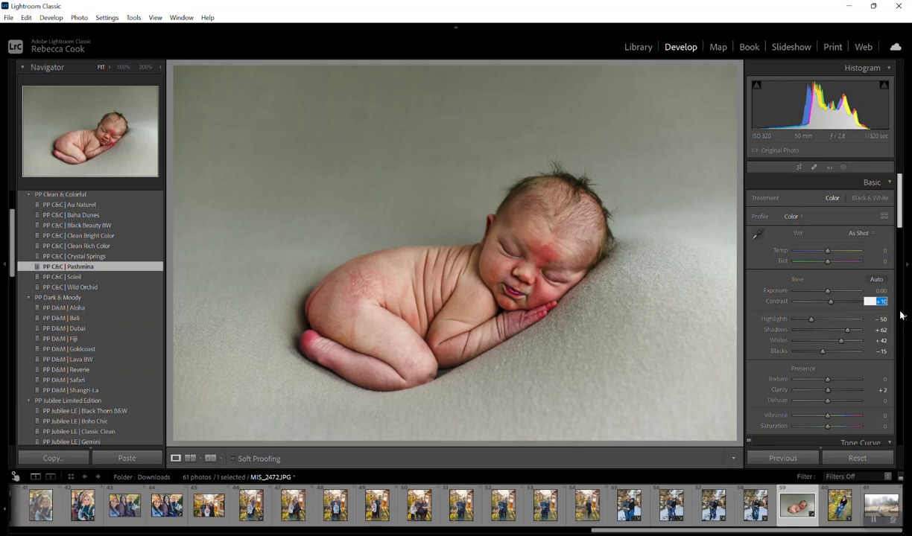
text(-22)
key(Return)
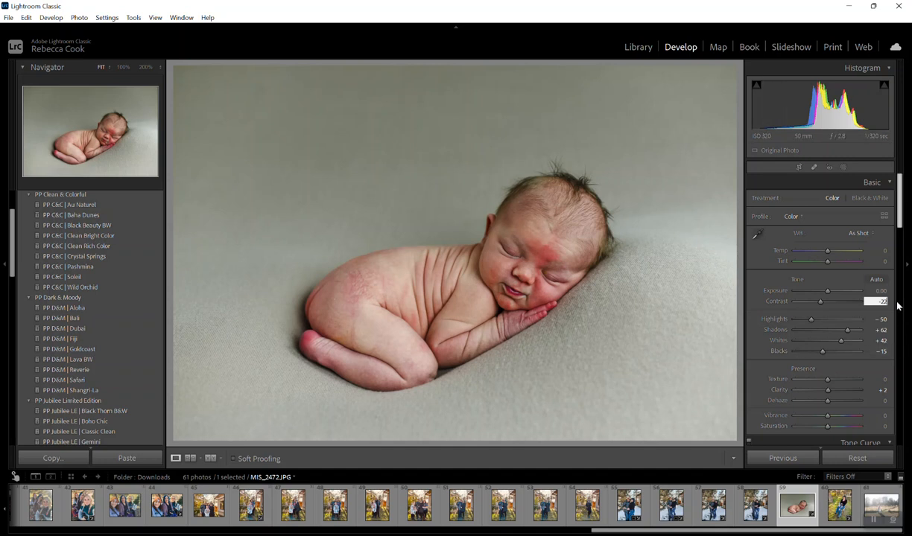
Set the photo's Vibrance to -15 and Saturation to -13.
click(884, 416)
text(-15)
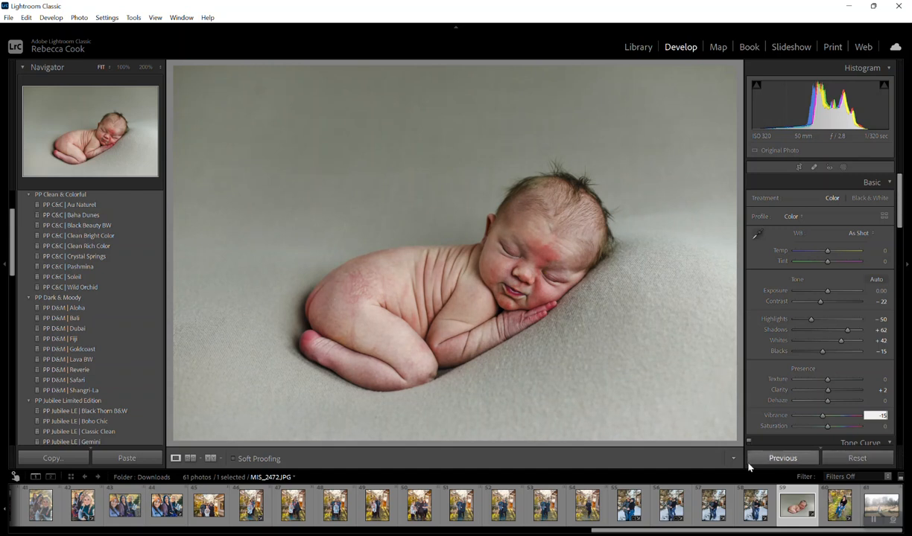
key(Tab)
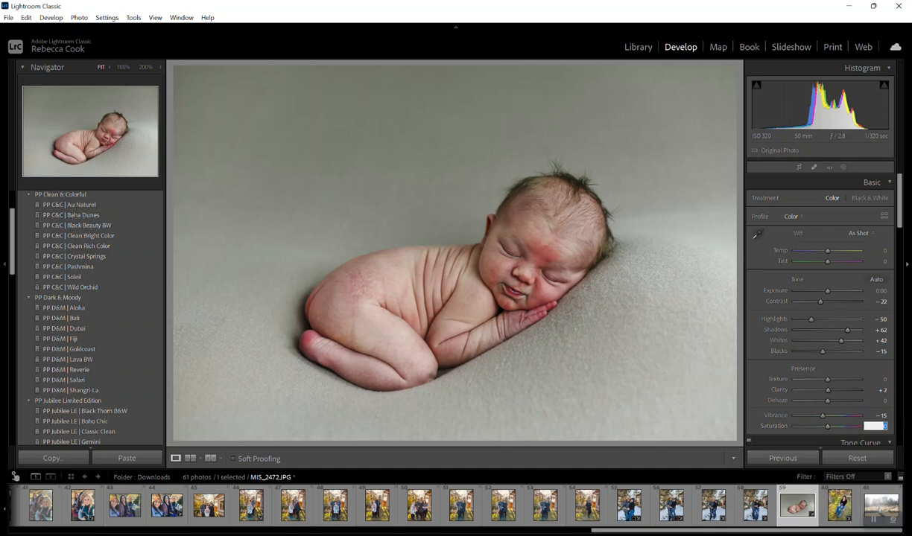
text(-13)
Lower the photo's Highlights to -100 and set Contrast to -41.
drag(810, 319, 673, 342)
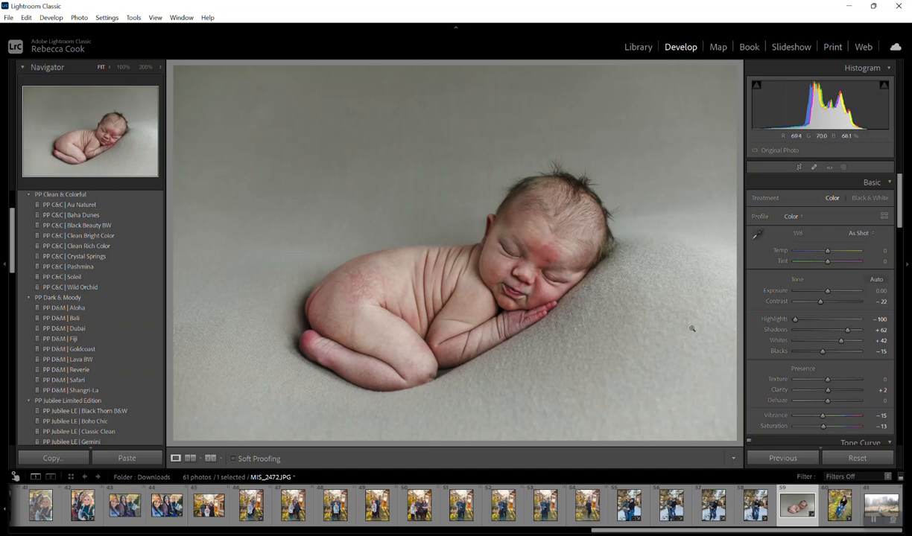
click(877, 301)
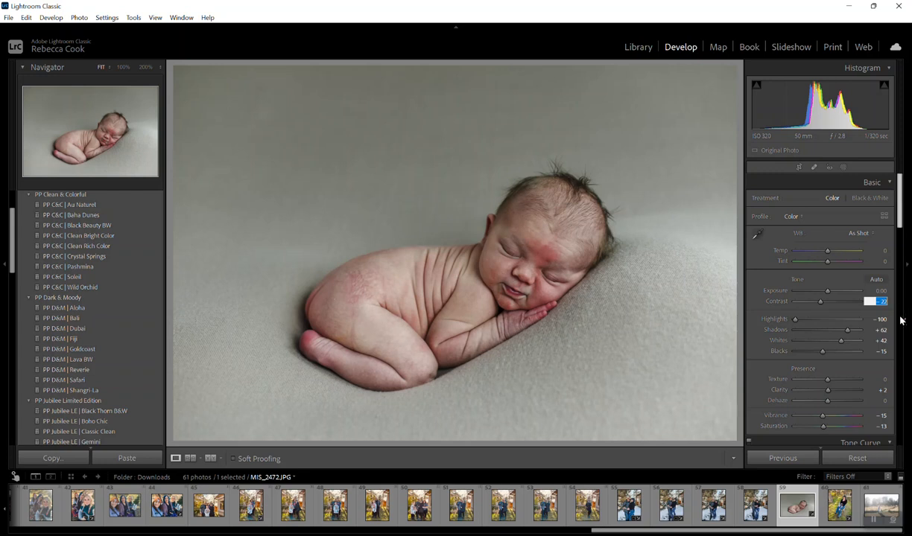
text(-41)
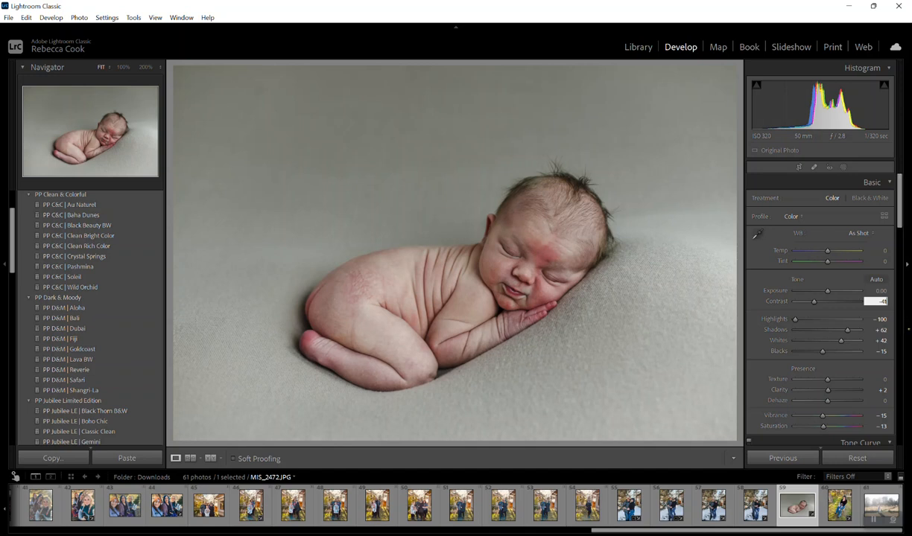
Set the photo's Clarity to -24 to soften the skin.
key(Tab)
key(Tab)
key(Tab)
key(Tab)
key(Tab)
key(Tab)
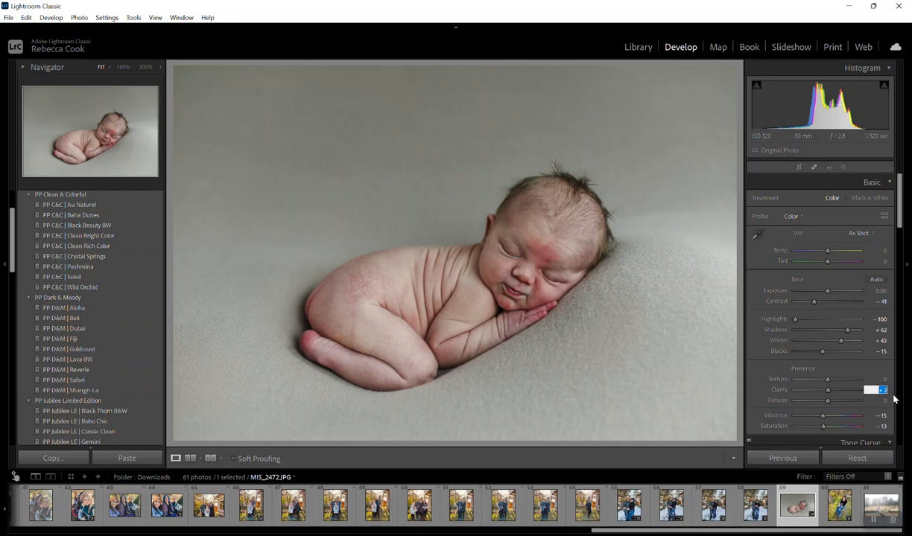
text(-4)
text(4)
Adjust the photo's white balance by setting Temp to +13 and Tint to +13.
click(883, 251)
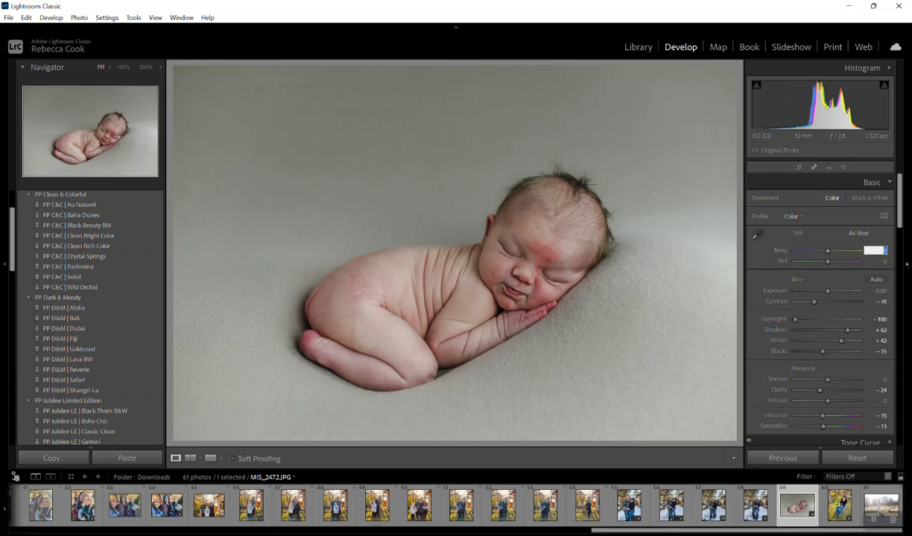
text(13)
key(Return)
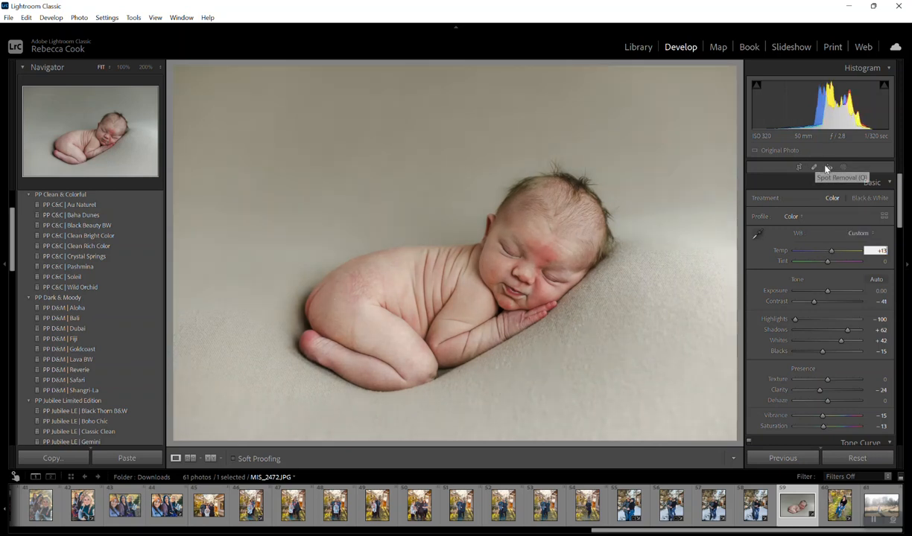
click(884, 262)
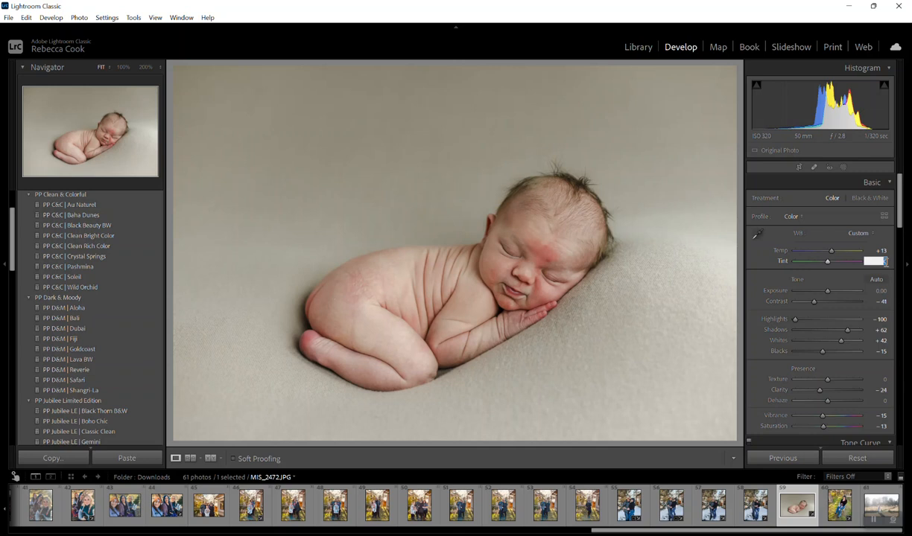
text(13)
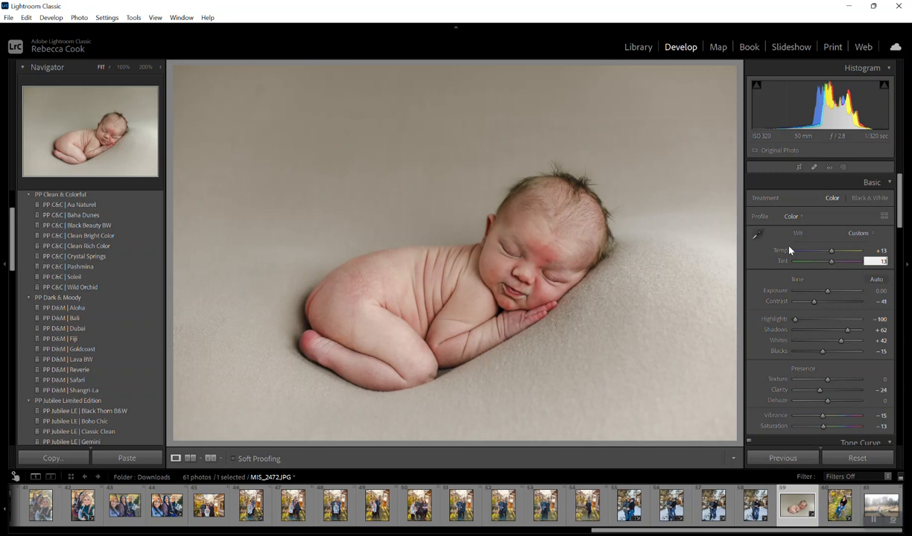
Set the photo's Exposure to +0.19 and Contrast to -64.
click(884, 291)
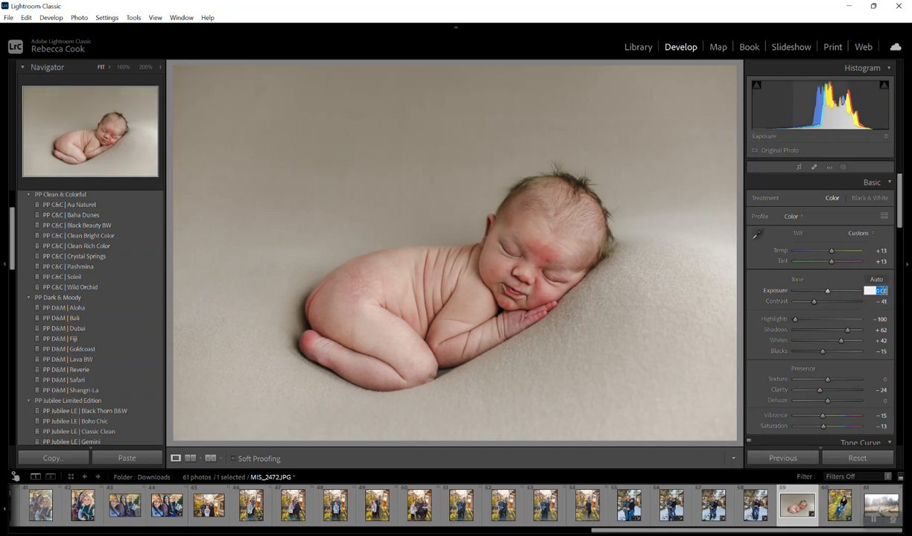
text(0.19)
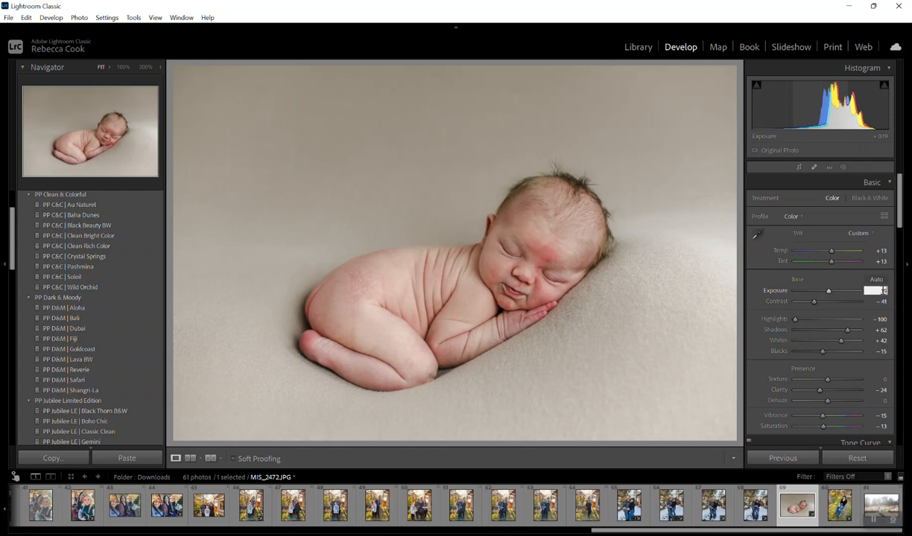
click(884, 302)
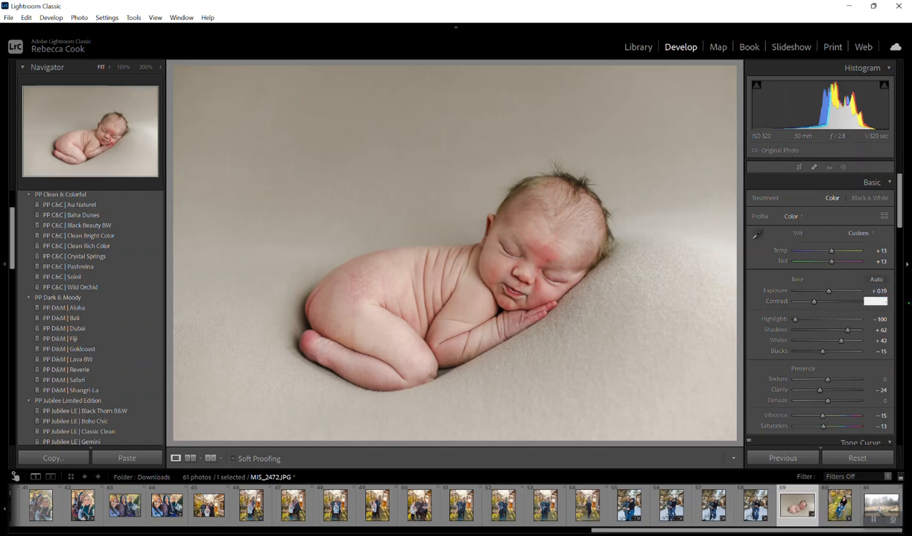
text(-64)
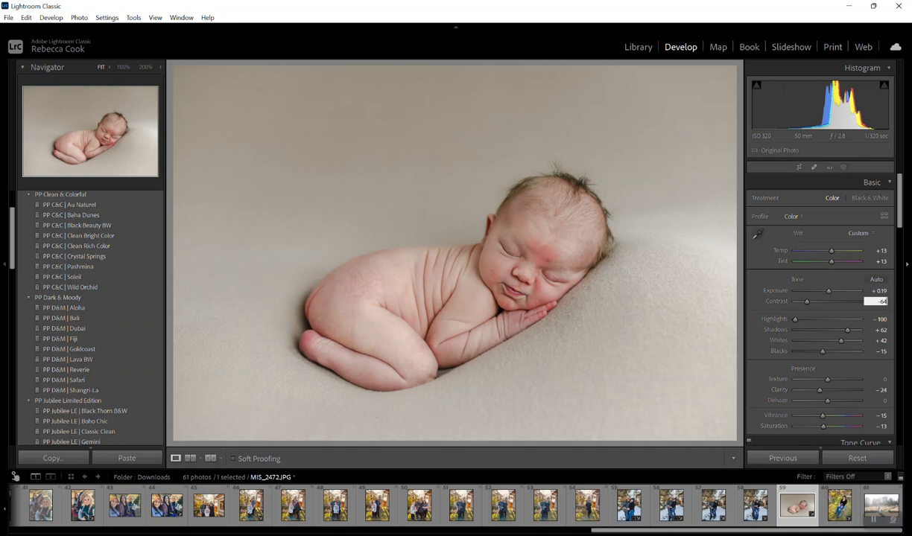
Add a new Select Subject mask covering the baby.
click(845, 170)
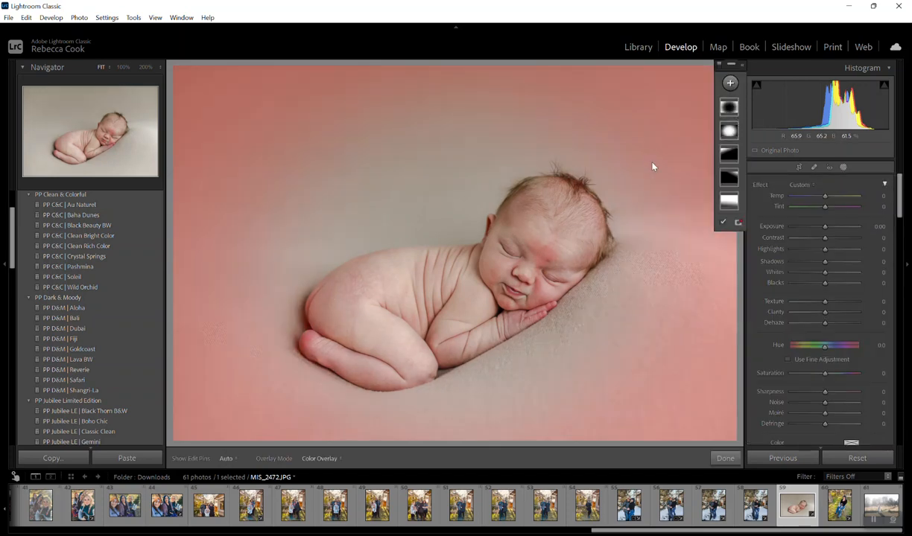
click(730, 84)
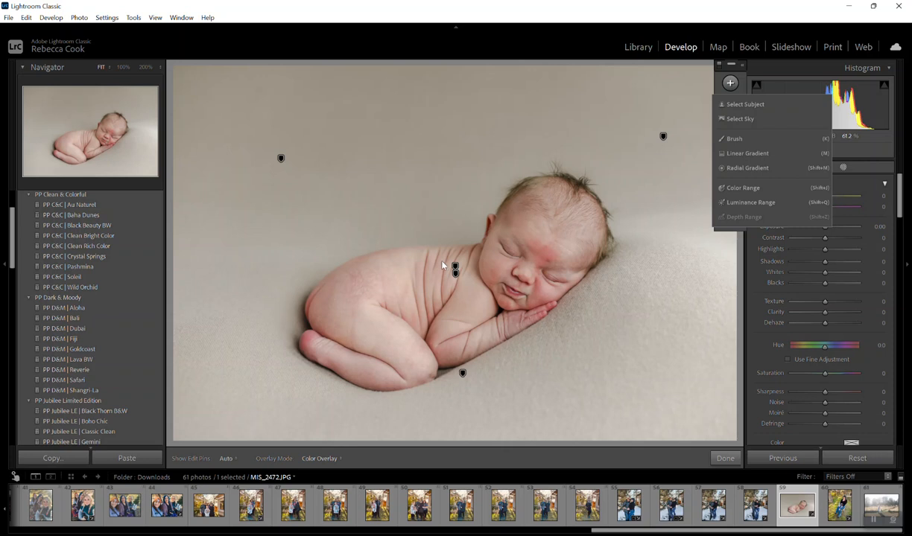
click(747, 105)
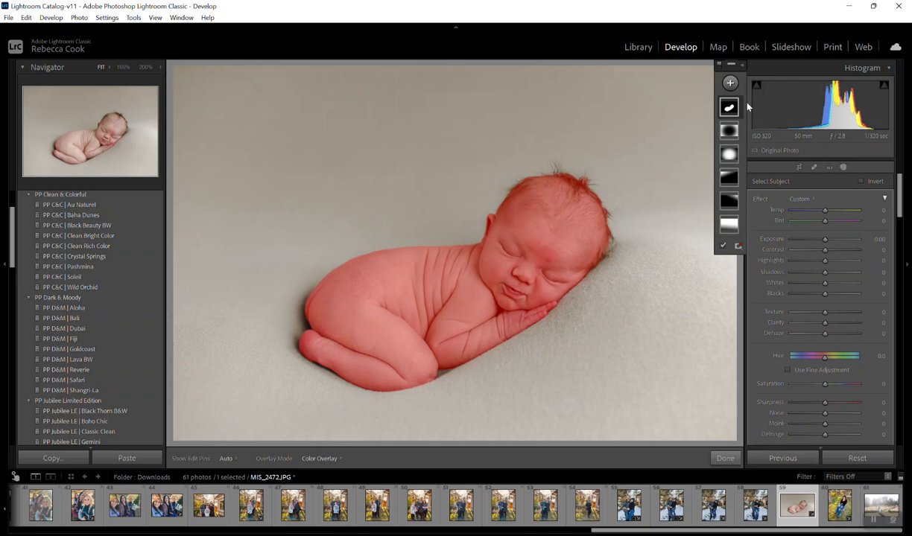
For the subject mask, set Contrast to -8, Temp to 8 and Sharpness to 23.
mouse_move(675, 183)
drag(824, 250, 821, 252)
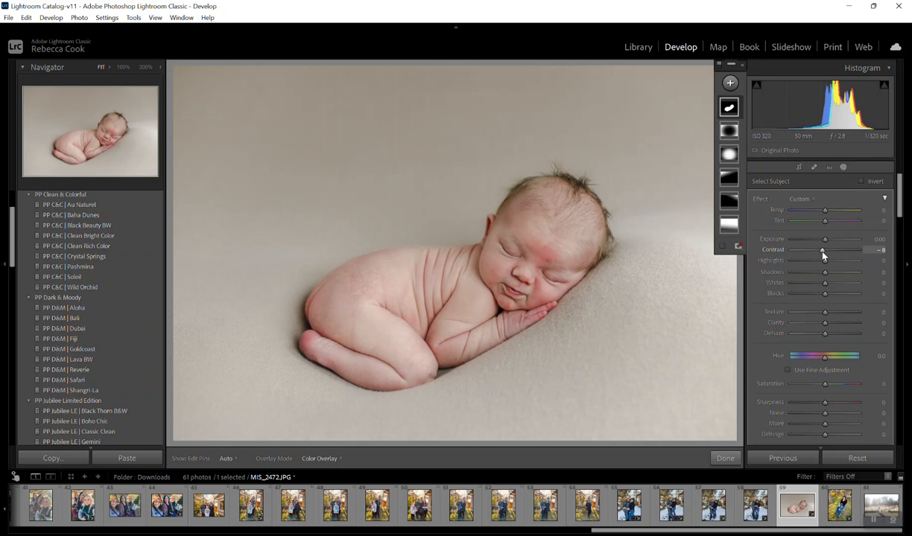
click(873, 209)
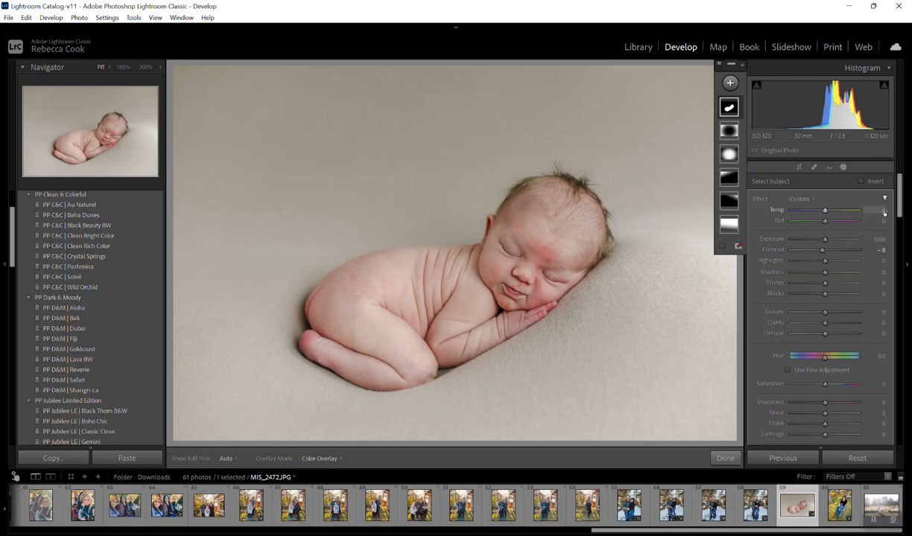
text(8)
click(831, 403)
Switch to File Explorer and open the MIS_2472 image from the Downloads folder.
key(super+e)
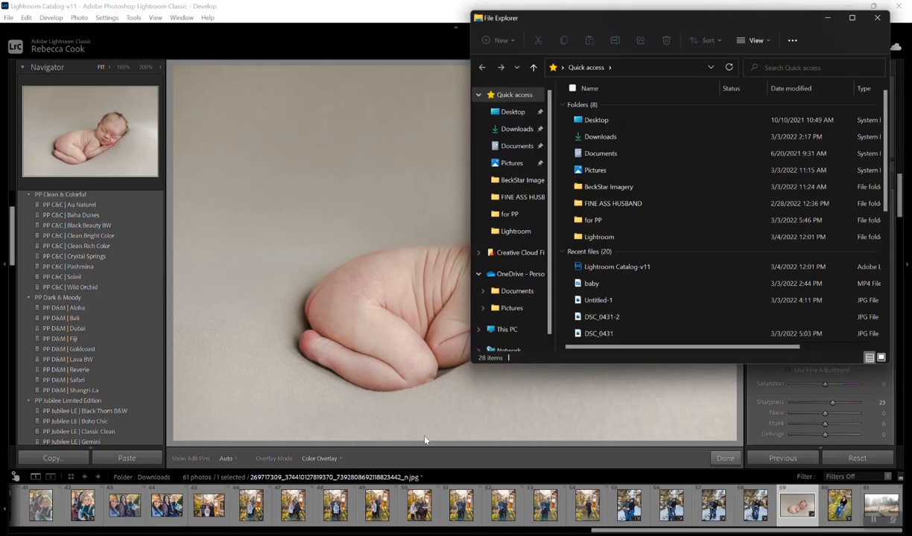
click(600, 137)
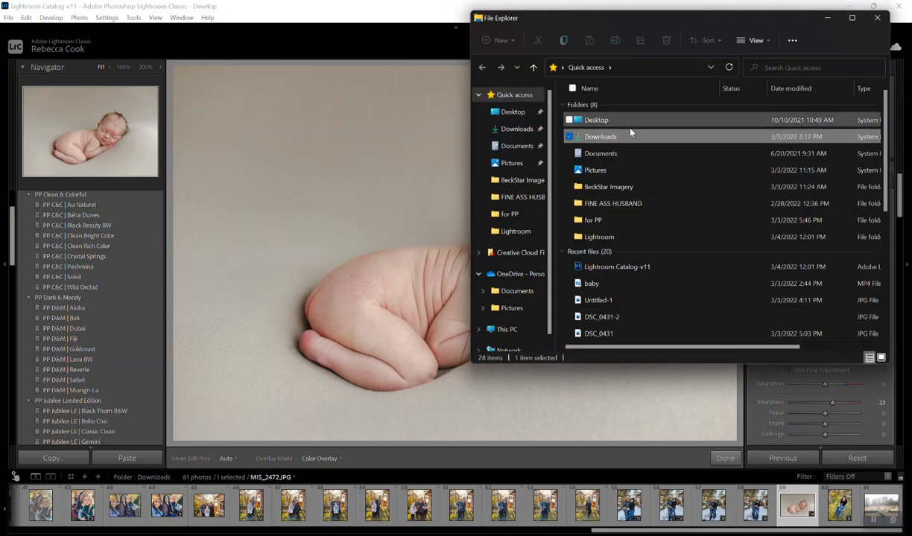
double_click(624, 138)
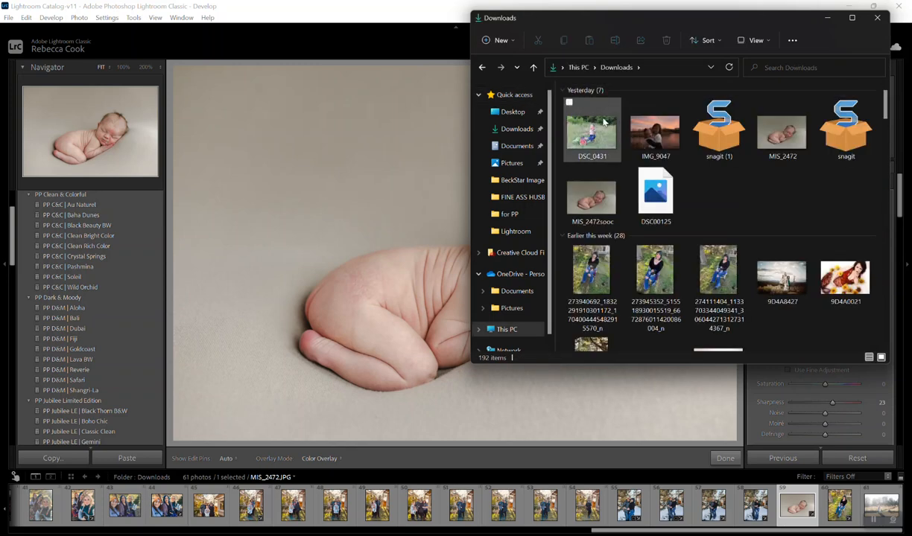
double_click(782, 134)
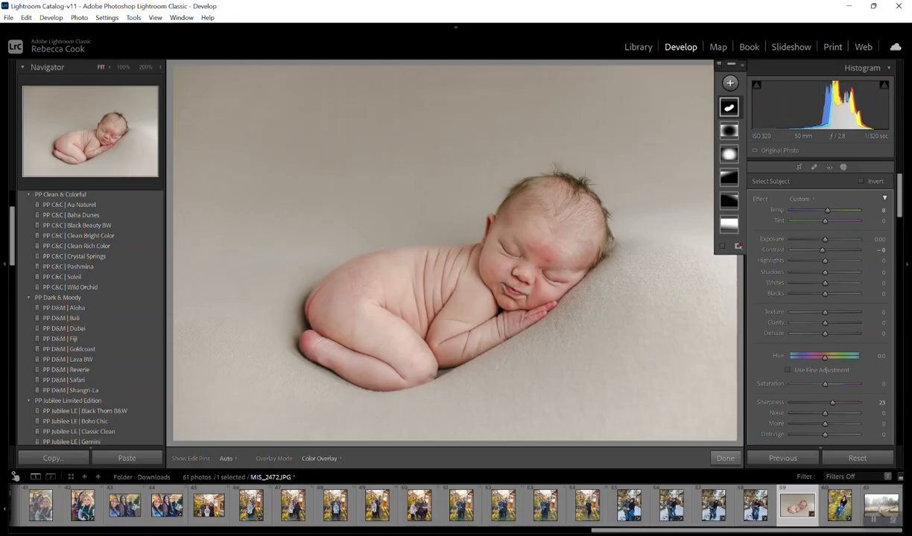
Finish masking and export the photo with the previous export settings, using a unique name to avoid overwriting the existing file.
click(725, 458)
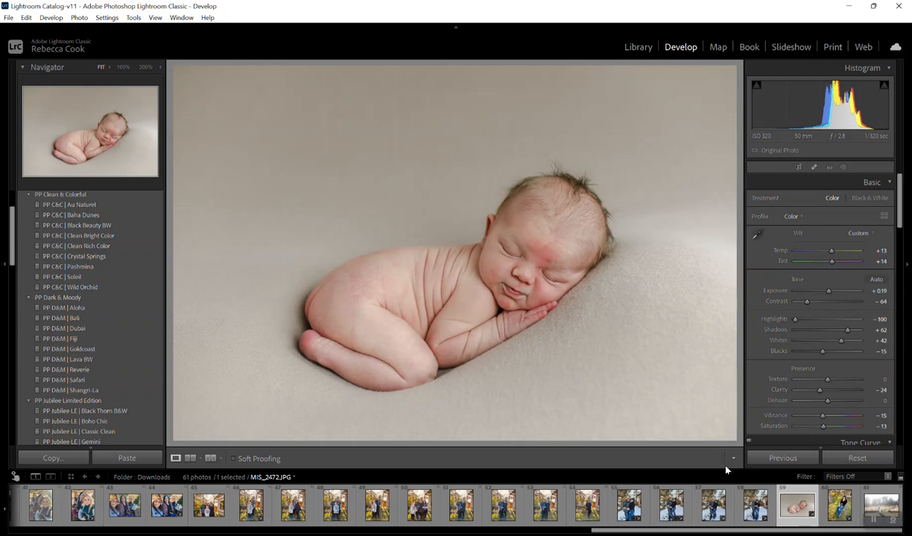
right_click(544, 352)
mouse_move(586, 297)
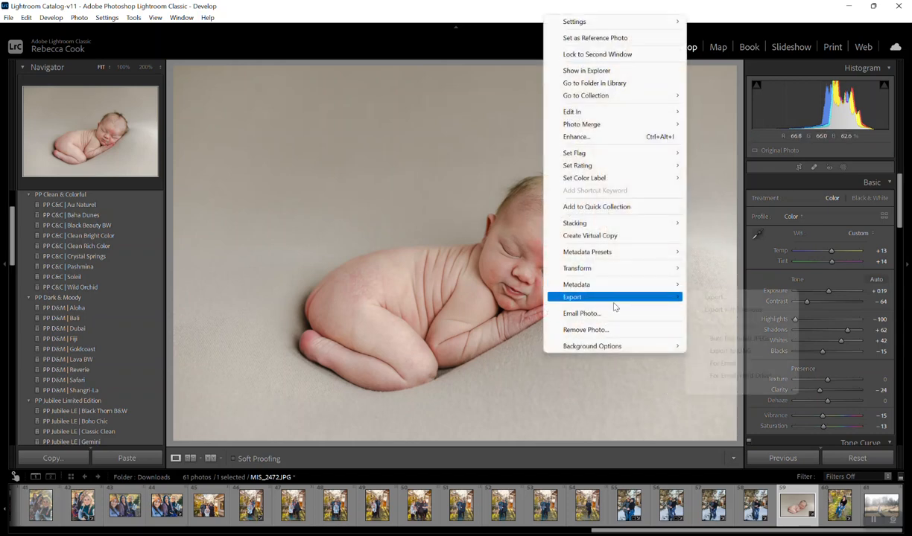
click(726, 310)
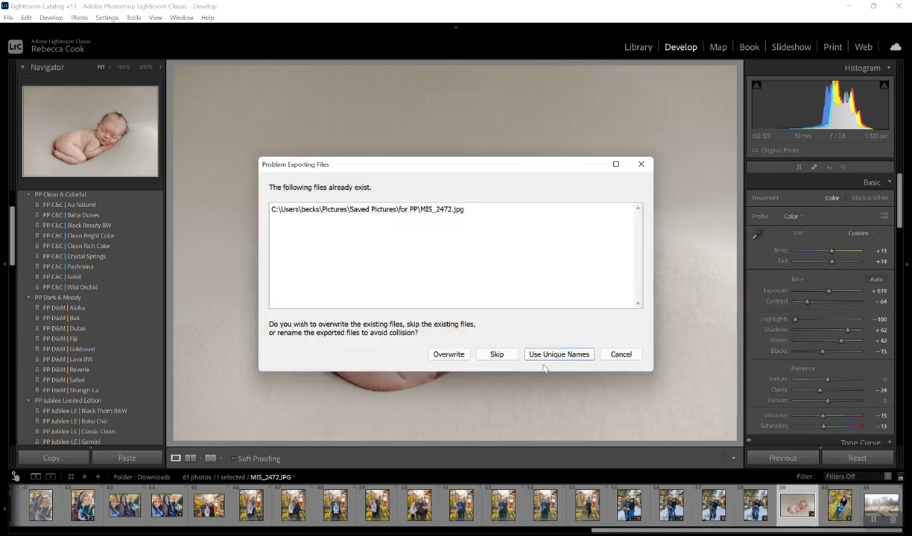
click(585, 359)
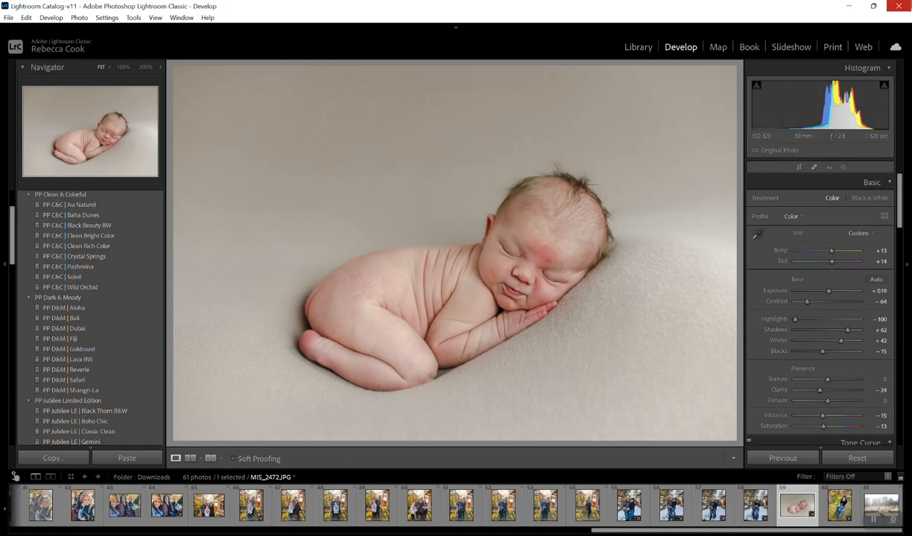
Quit Lightroom Classic and confirm closing it.
click(899, 7)
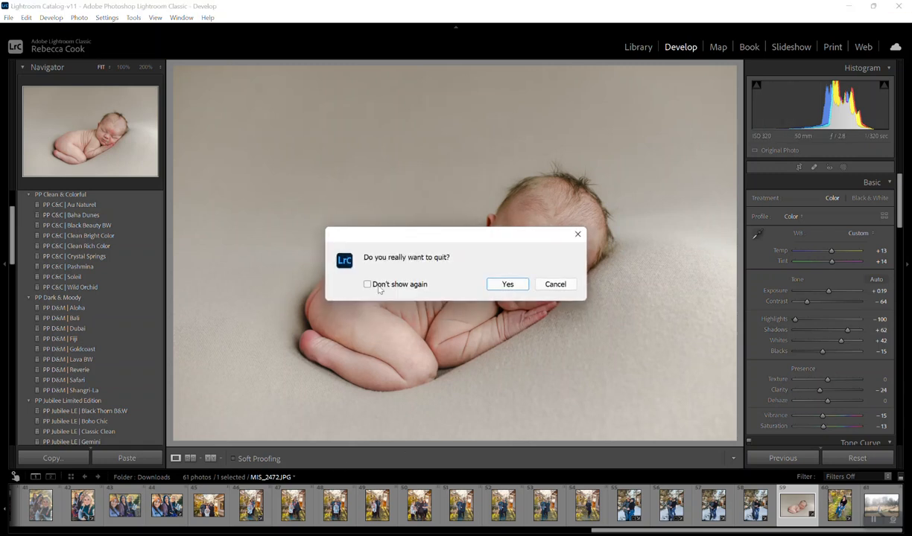
click(505, 287)
click(559, 325)
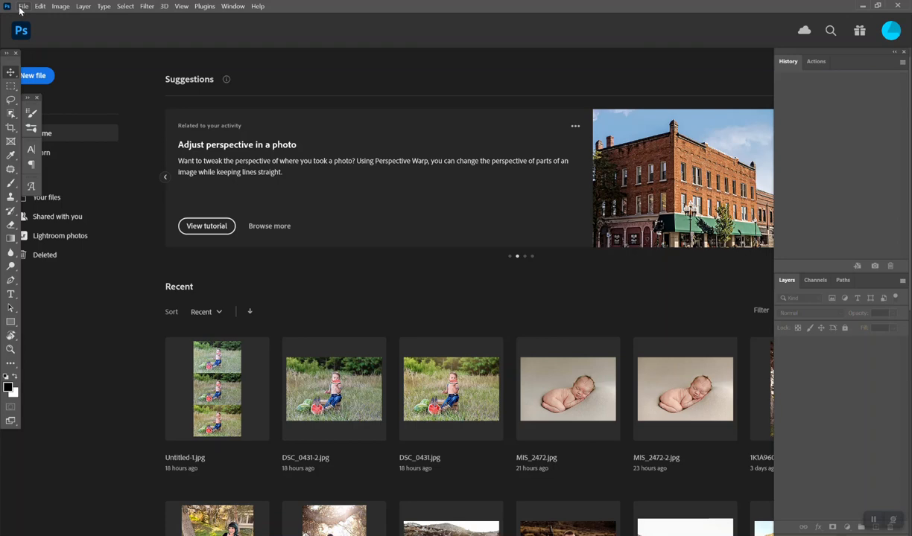
Switch to Photoshop and open the exported MIS_2472-2 image from the for PP folder.
click(23, 6)
click(28, 28)
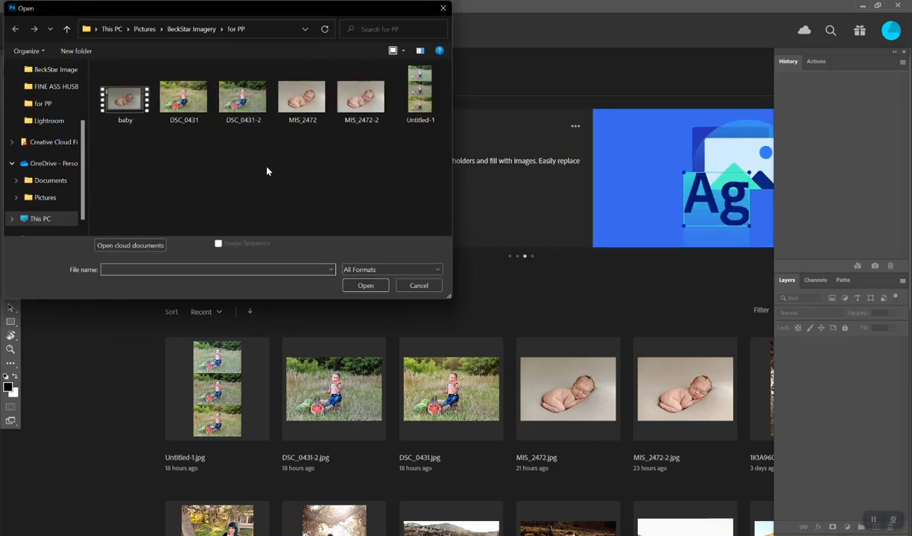
double_click(364, 89)
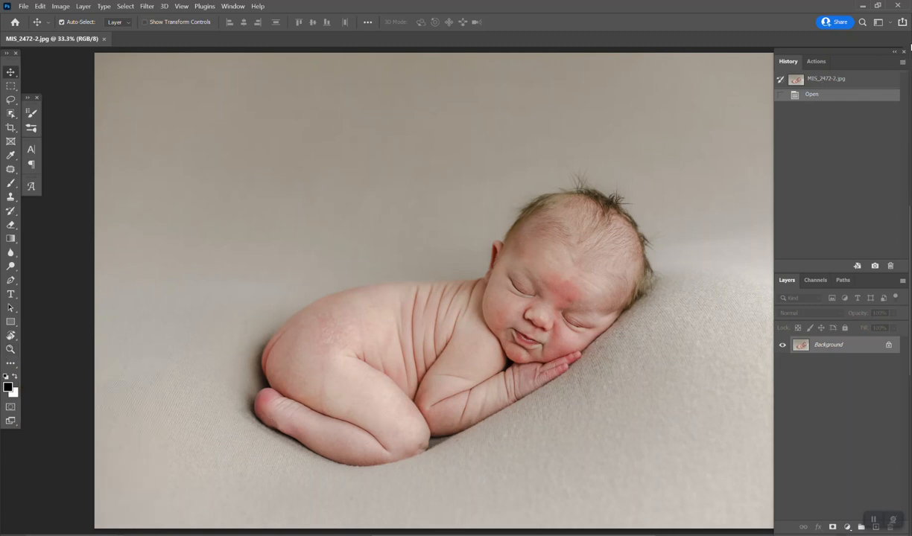
Play the Pretty Center Light action from the Most Used action set.
click(816, 61)
scroll(820, 156, down, 6)
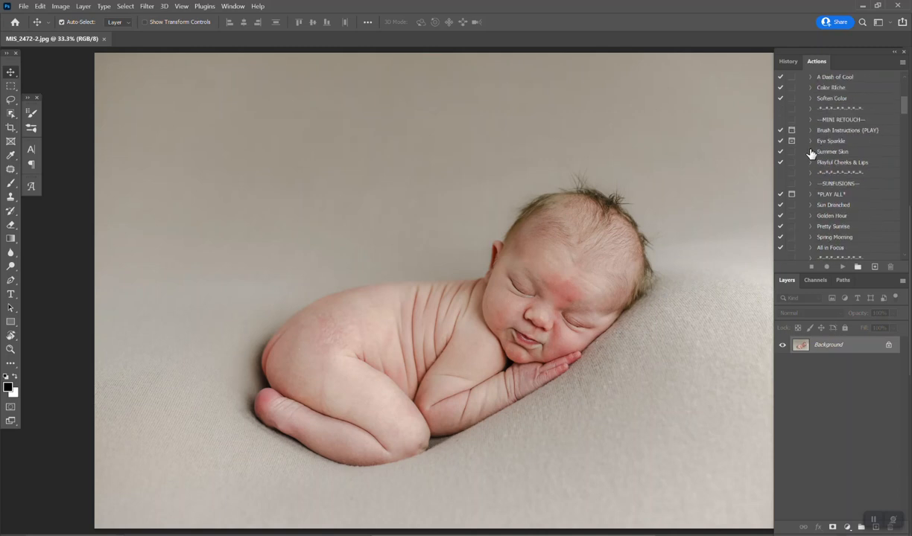
scroll(831, 165, up, 10)
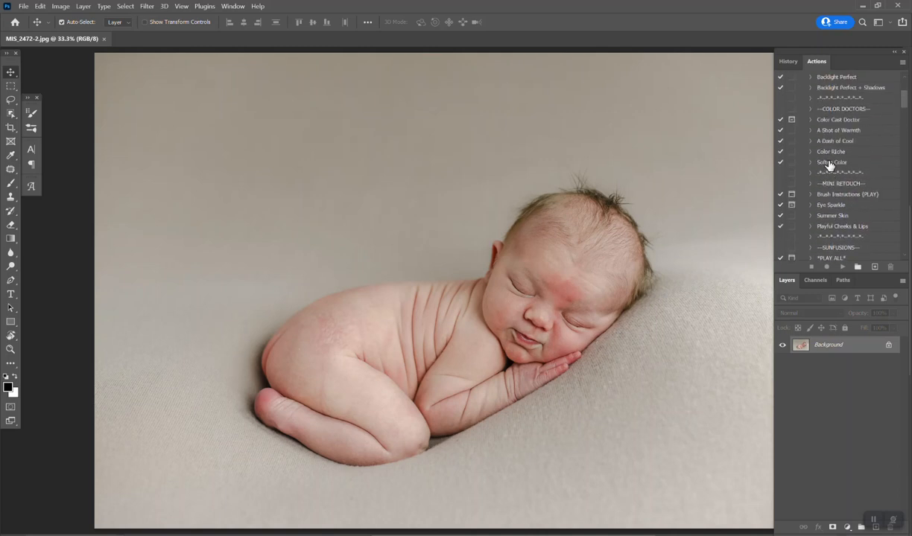
scroll(835, 168, up, 2)
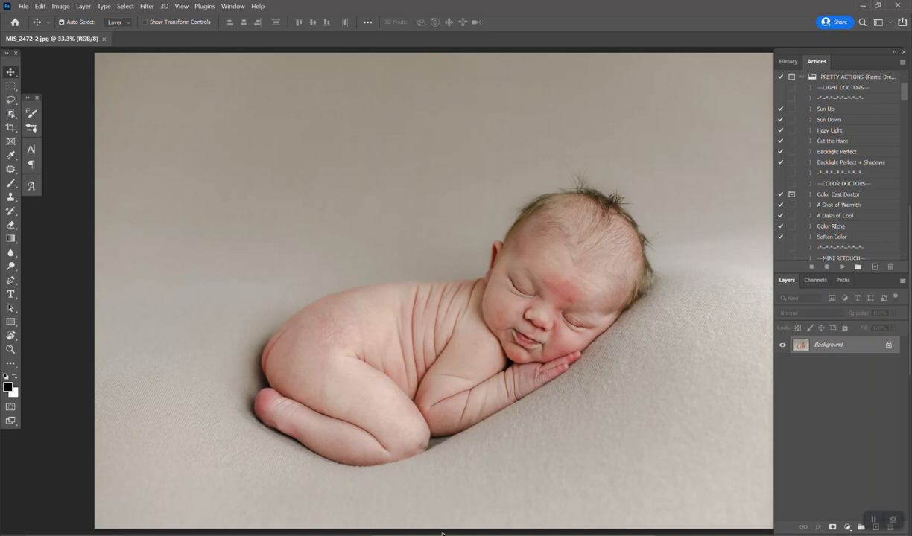
scroll(467, 505, right, 2)
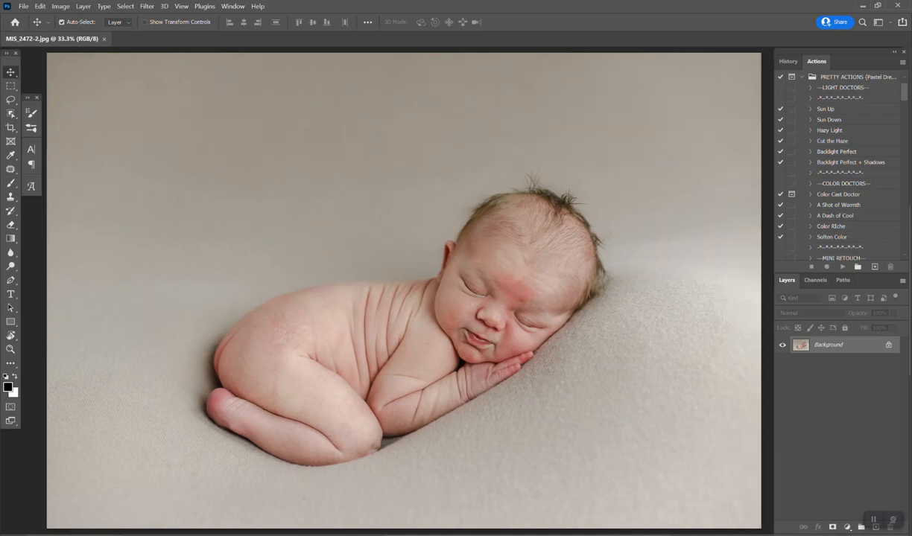
scroll(406, 290, left, 1)
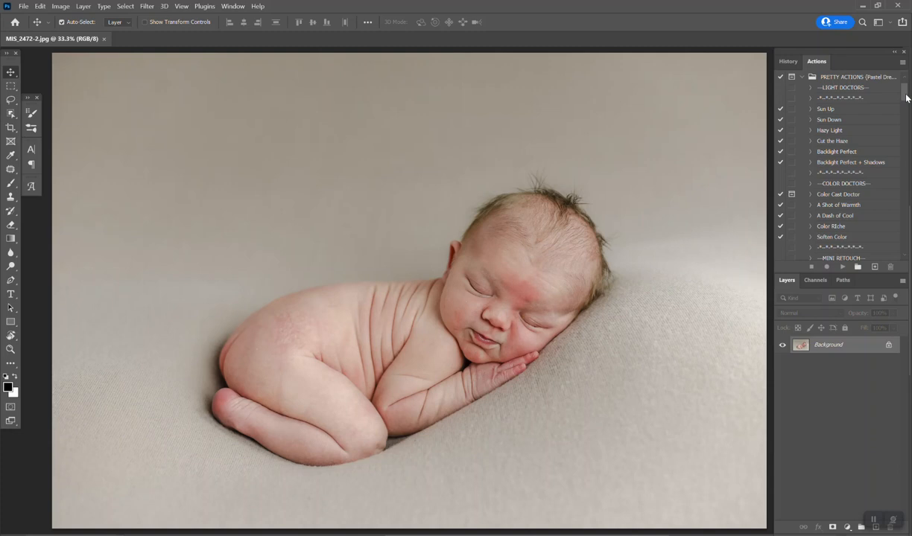
drag(907, 97, 910, 221)
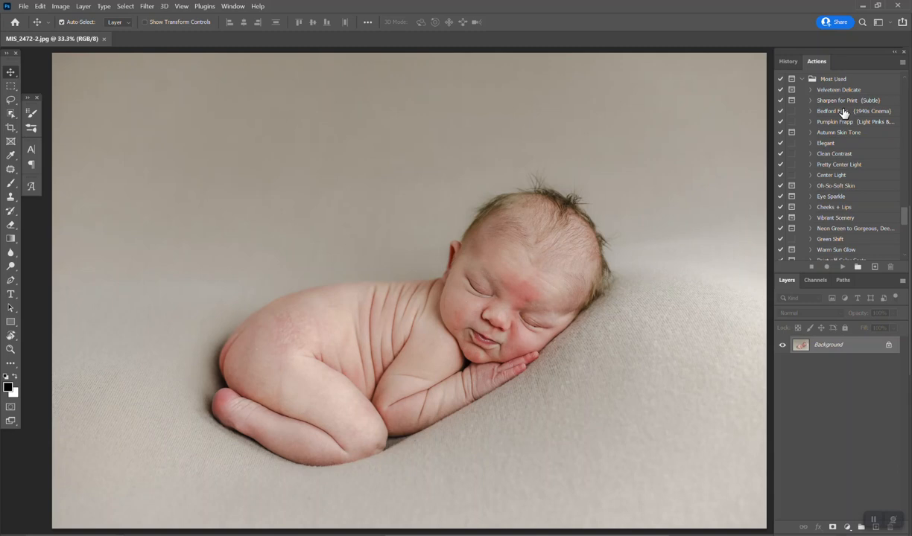
click(850, 166)
click(842, 267)
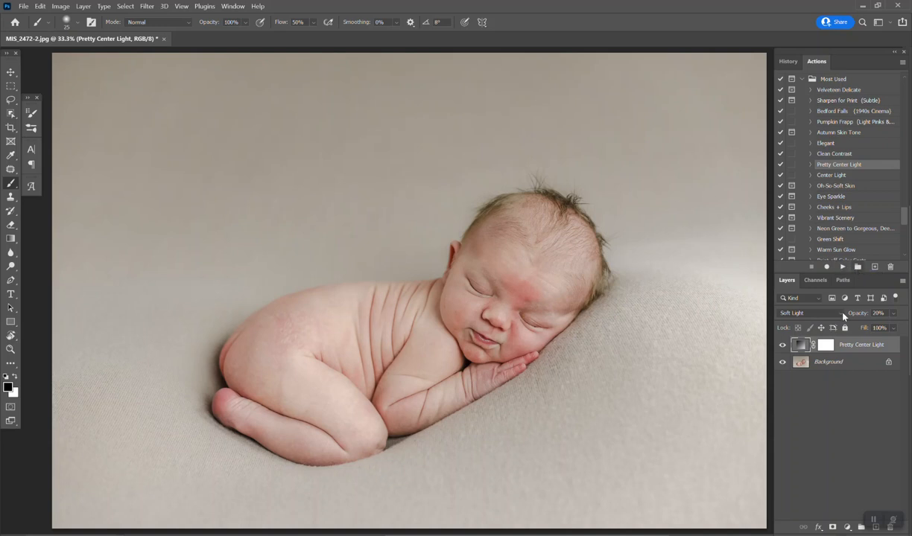
Set the Pretty Center Light layer's opacity to 15%.
click(827, 345)
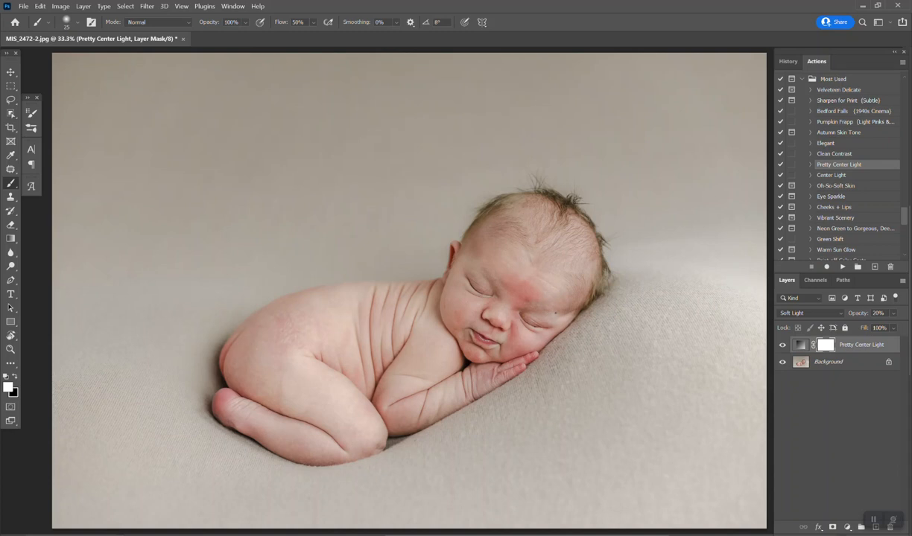
click(877, 313)
text(15)
Play the Oh-So-Soft Skin, Eye Sparkle, Bye Bye Red, Yellow Out, Sayonara Cyan, Insta-Tan and Kickin' Magenta actions together, continuing past their messages.
scroll(837, 205, down, 1)
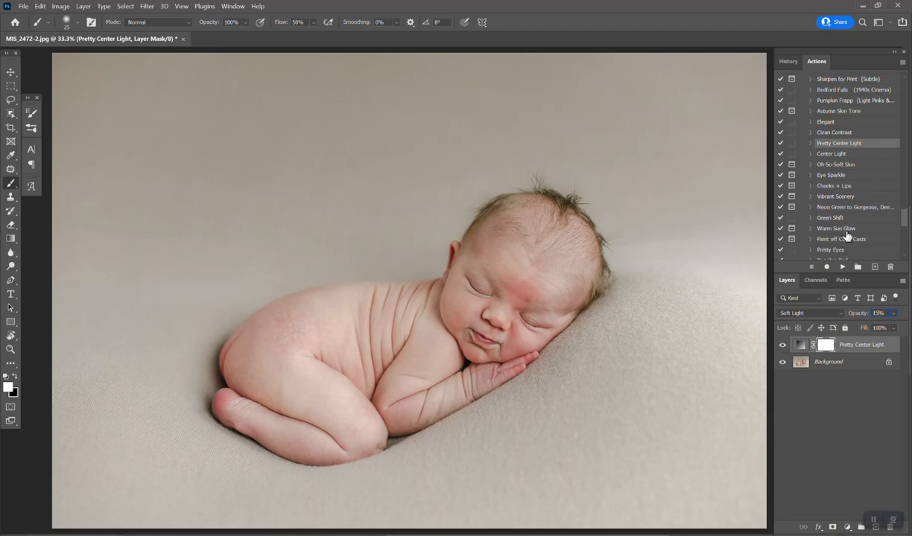
scroll(846, 237, down, 1)
click(819, 249)
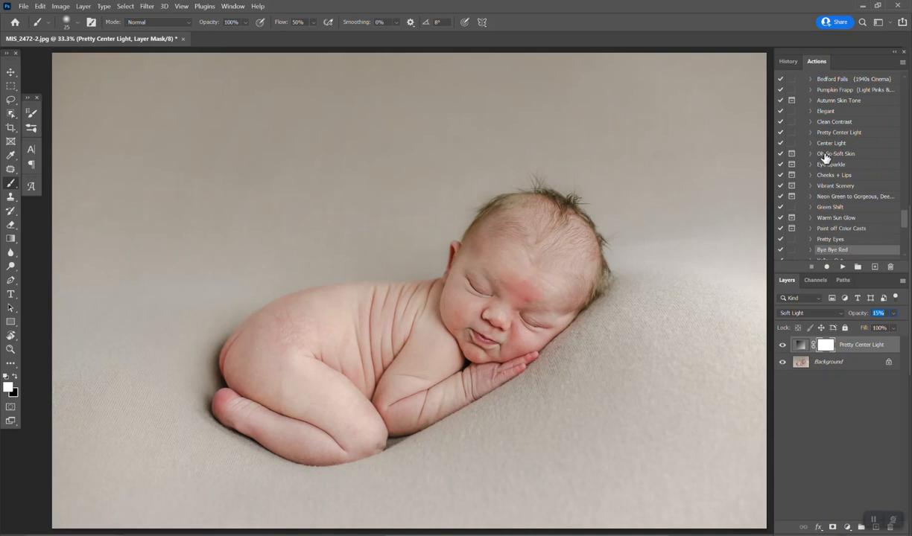
scroll(835, 231, down, 1)
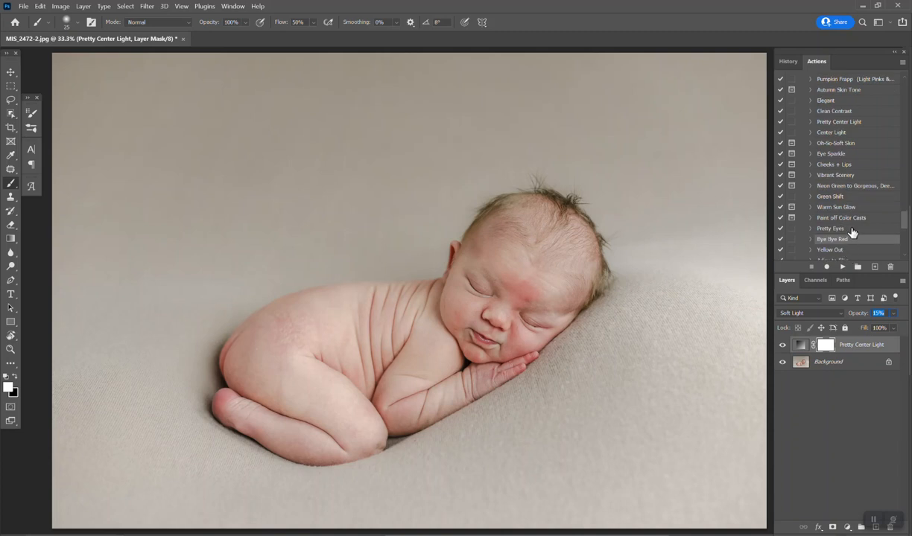
scroll(842, 242, down, 2)
ctrl+click(835, 229)
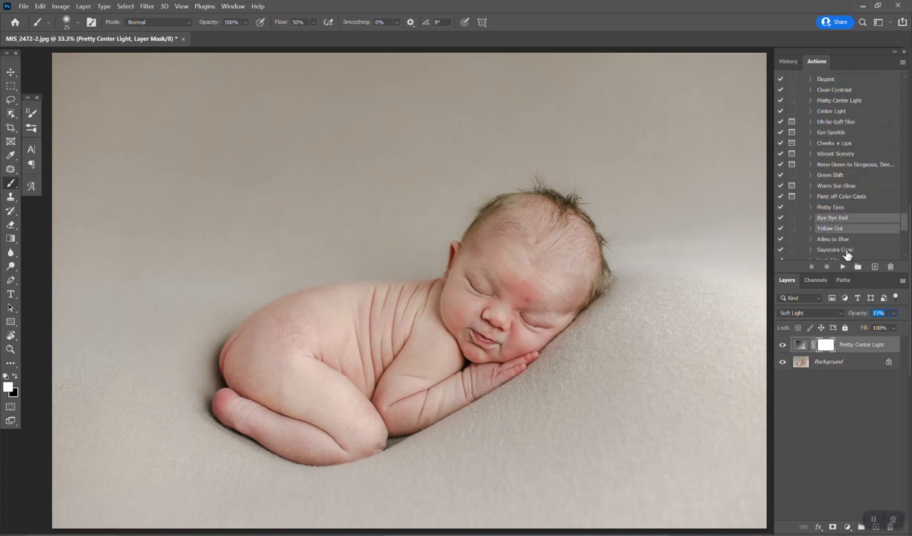
ctrl+click(810, 249)
scroll(861, 215, down, 3)
ctrl+click(837, 250)
ctrl+click(837, 239)
ctrl+click(837, 228)
scroll(837, 206, up, 5)
ctrl+click(834, 166)
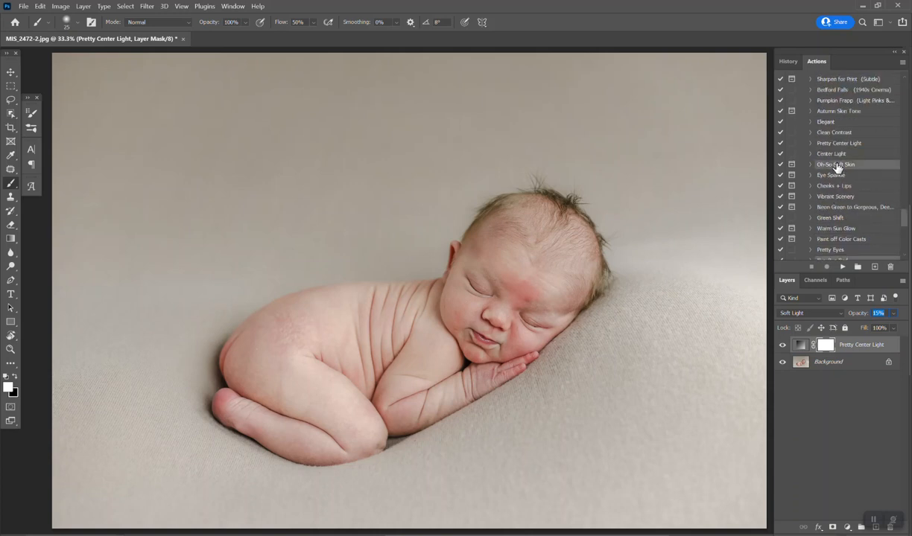
ctrl+click(836, 178)
click(842, 267)
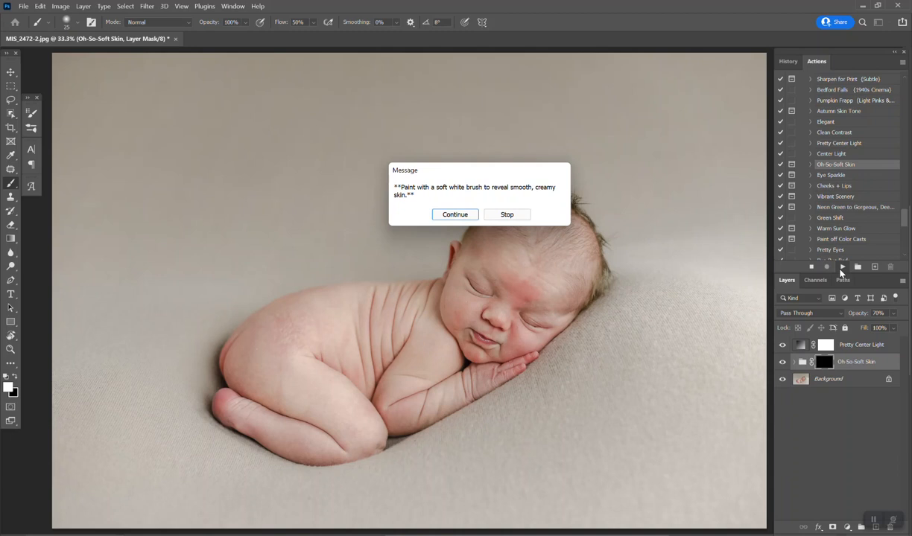
key(Return)
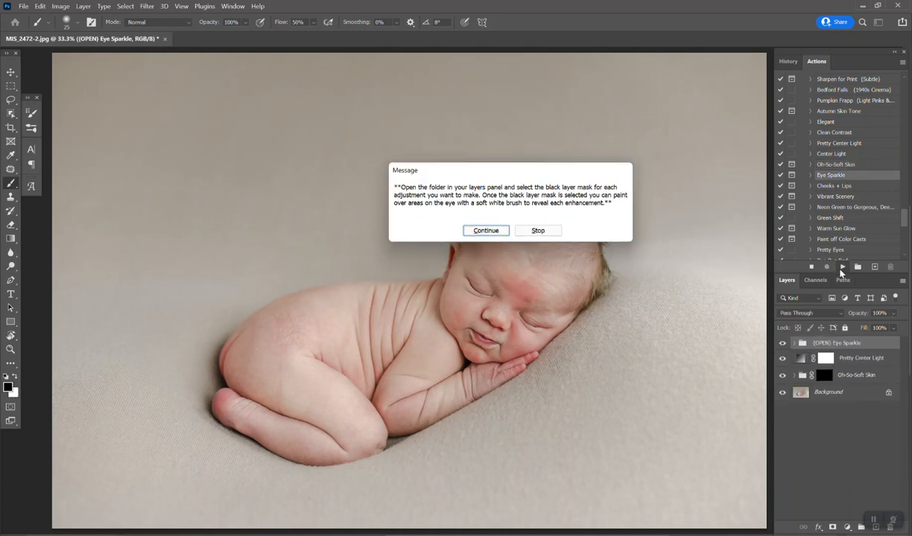
key(Return)
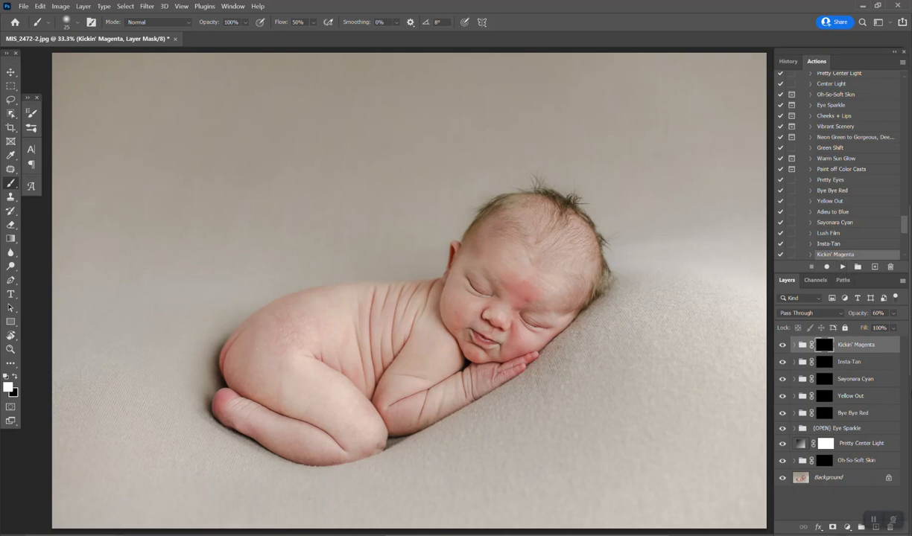
Paint white on the Bye Bye Red mask over the baby's forehead, cheeks, hand, feet and legs with an enlarged soft brush.
click(853, 413)
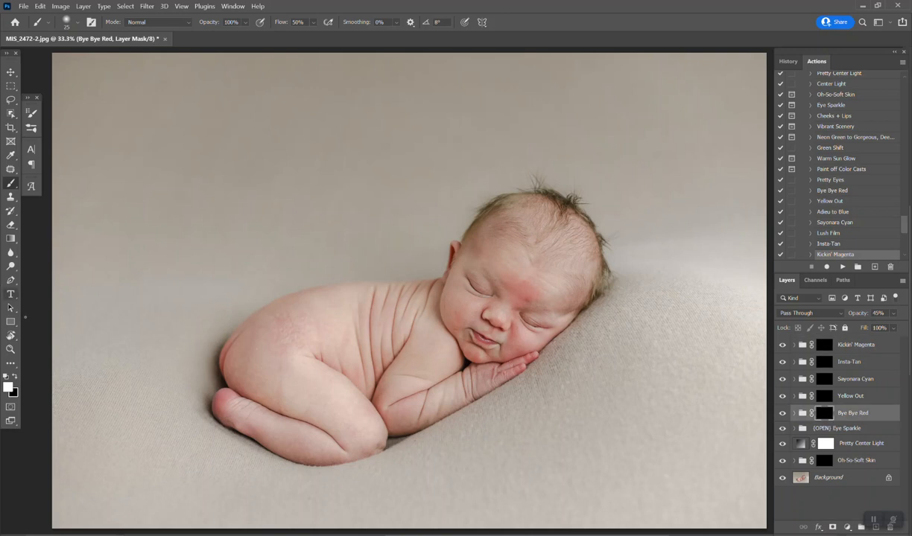
key(bracketright)
key(bracketright)
key(bracketright)
key(bracketright)
key(bracketright)
key(bracketright)
key(bracketright)
key(bracketright)
key(bracketright)
key(bracketright)
key(bracketright)
mouse_move(511, 280)
mouse_down()
mouse_move(490, 271)
mouse_move(510, 276)
mouse_up()
mouse_move(512, 336)
mouse_down()
mouse_move(509, 370)
mouse_move(481, 365)
mouse_up()
key(bracketright)
mouse_move(221, 406)
mouse_down()
mouse_move(239, 399)
mouse_move(328, 423)
mouse_move(394, 373)
mouse_move(516, 386)
mouse_up()
mouse_move(343, 355)
mouse_down()
mouse_move(235, 329)
mouse_move(314, 347)
mouse_up()
mouse_move(453, 299)
mouse_down()
mouse_move(495, 276)
mouse_move(490, 324)
mouse_move(469, 313)
mouse_move(487, 305)
mouse_move(498, 277)
mouse_move(459, 301)
mouse_up()
Paint white on the Kickin' Magenta mask over the face and lower leg, and compare the image with Bye Bye Red hidden and shown.
click(824, 345)
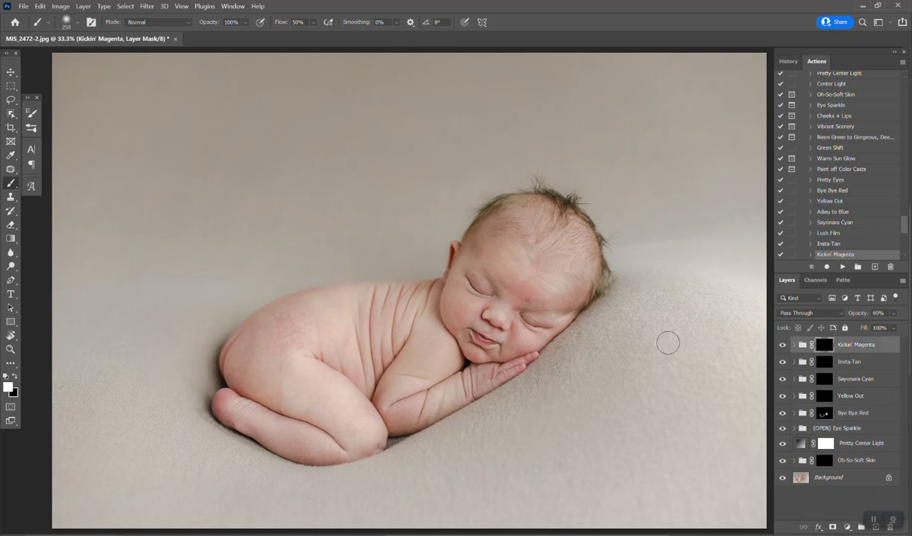
mouse_move(509, 290)
mouse_down()
mouse_move(536, 280)
mouse_move(506, 351)
mouse_move(530, 360)
mouse_move(456, 317)
mouse_move(486, 312)
mouse_move(503, 350)
mouse_up()
mouse_move(246, 431)
mouse_down()
mouse_move(289, 450)
mouse_move(345, 429)
mouse_move(360, 463)
mouse_up()
click(783, 416)
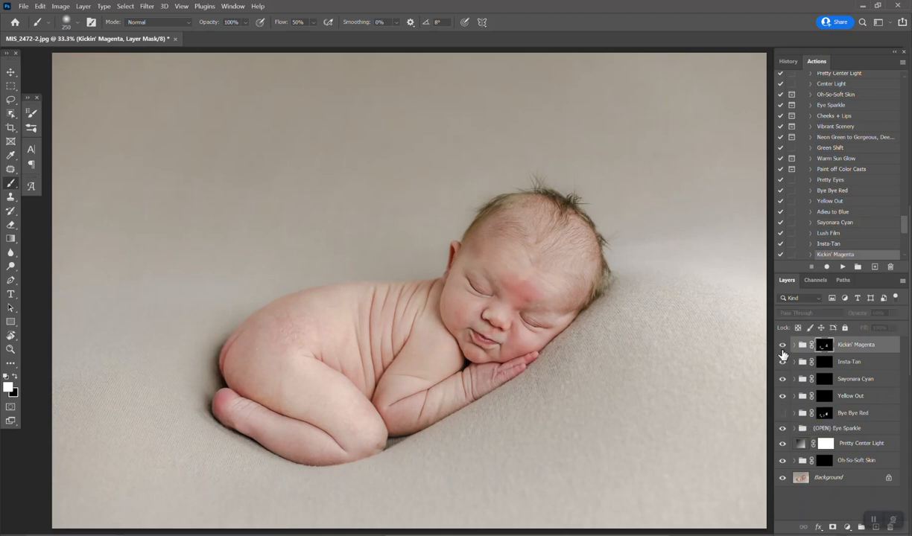
click(783, 412)
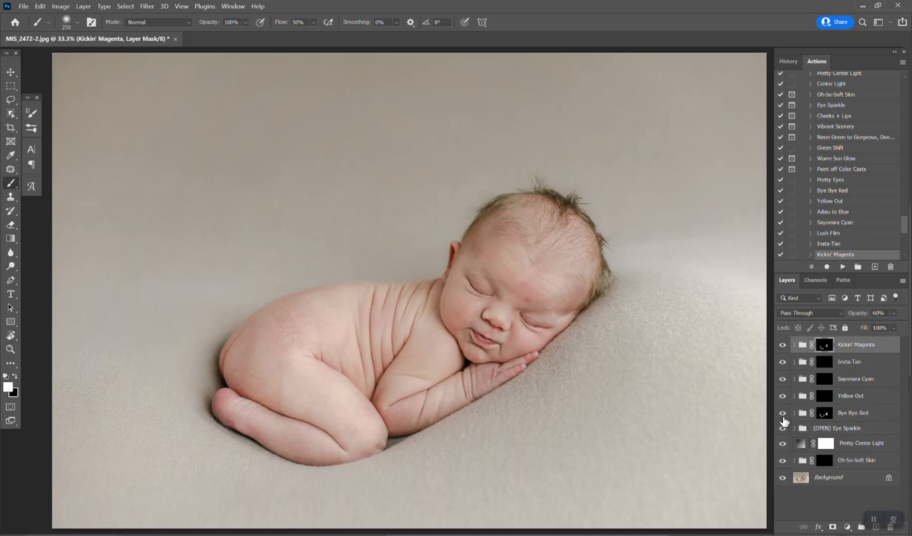
Paint white on the Insta-Tan mask over the baby's back, face, hand and arm, adjusting the brush size as needed.
click(826, 363)
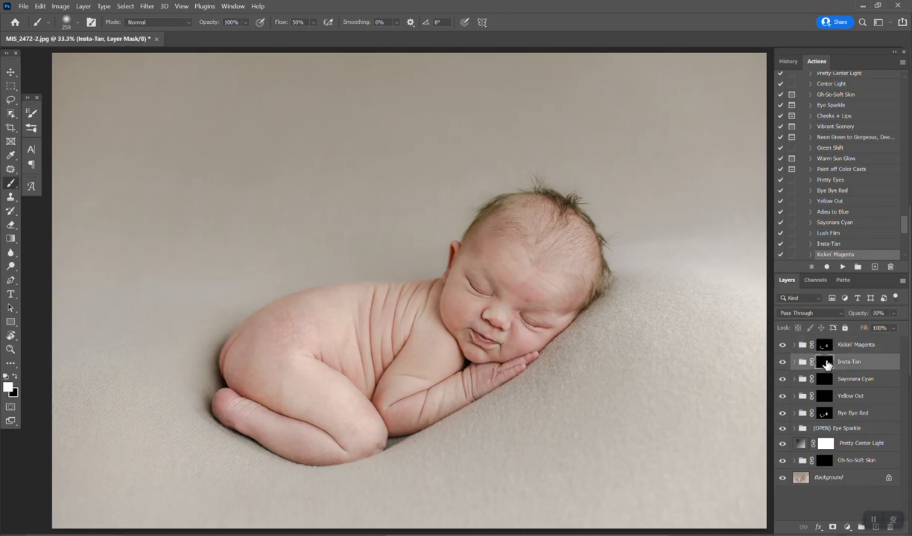
key(bracketright)
key(bracketright)
key(bracketright)
mouse_move(323, 303)
mouse_down()
mouse_move(265, 333)
mouse_move(254, 368)
mouse_move(288, 375)
mouse_move(330, 405)
mouse_move(231, 415)
mouse_move(291, 424)
mouse_move(400, 394)
mouse_move(385, 338)
mouse_move(389, 316)
mouse_move(563, 241)
mouse_move(533, 256)
mouse_move(530, 219)
mouse_move(566, 237)
mouse_move(575, 257)
mouse_move(555, 270)
mouse_move(530, 264)
mouse_move(565, 316)
mouse_move(468, 264)
mouse_move(537, 342)
mouse_move(517, 346)
mouse_move(515, 324)
mouse_up()
key(bracketleft)
mouse_move(477, 298)
mouse_down()
mouse_move(528, 316)
mouse_move(513, 353)
mouse_move(495, 326)
mouse_move(477, 325)
mouse_move(530, 328)
mouse_move(504, 337)
mouse_move(495, 393)
mouse_up()
key(bracketright)
mouse_move(444, 371)
mouse_down()
mouse_move(440, 362)
mouse_move(413, 383)
mouse_move(436, 409)
mouse_move(421, 393)
mouse_move(443, 424)
mouse_move(422, 412)
mouse_move(439, 433)
mouse_up()
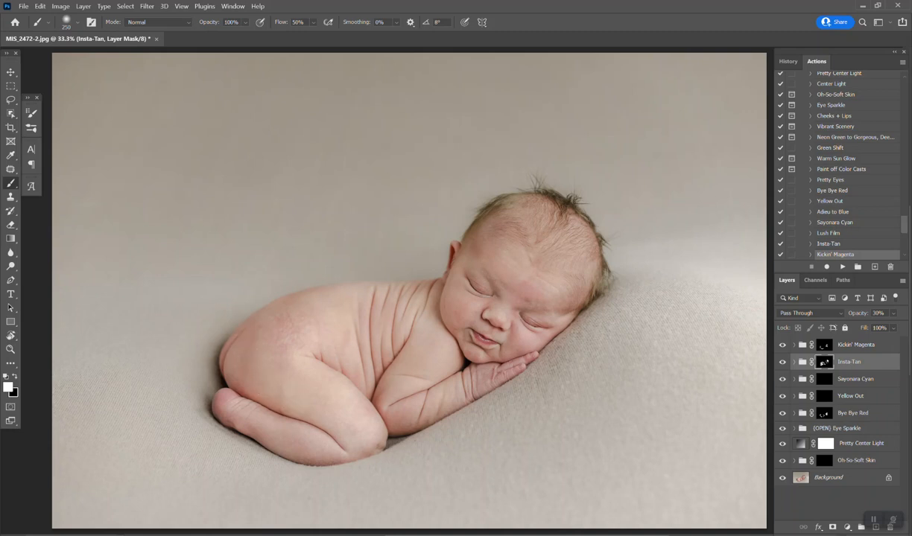
Paint white on the Sayonara Cyan mask over the baby's body and head with a larger brush.
click(829, 383)
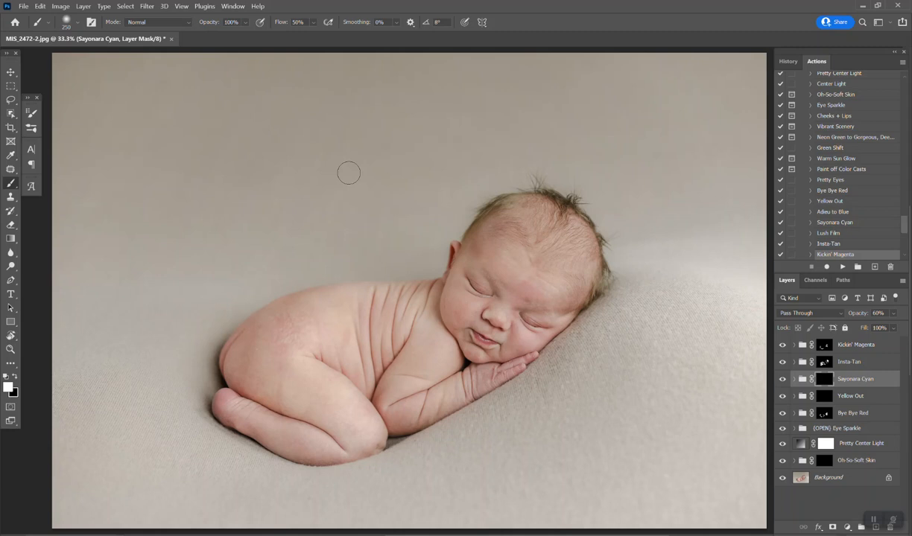
key(bracketright)
key(bracketright)
key(bracketright)
mouse_move(382, 310)
mouse_down()
mouse_move(365, 327)
mouse_move(418, 356)
mouse_move(402, 372)
mouse_up()
mouse_move(507, 235)
mouse_down()
mouse_move(525, 274)
mouse_move(557, 242)
mouse_move(563, 263)
mouse_move(513, 230)
mouse_up()
Paint white on the Yellow Out mask around the top of the baby's head with the brush reduced to 175.
click(824, 396)
key(bracketleft)
key(bracketleft)
key(bracketleft)
key(bracketleft)
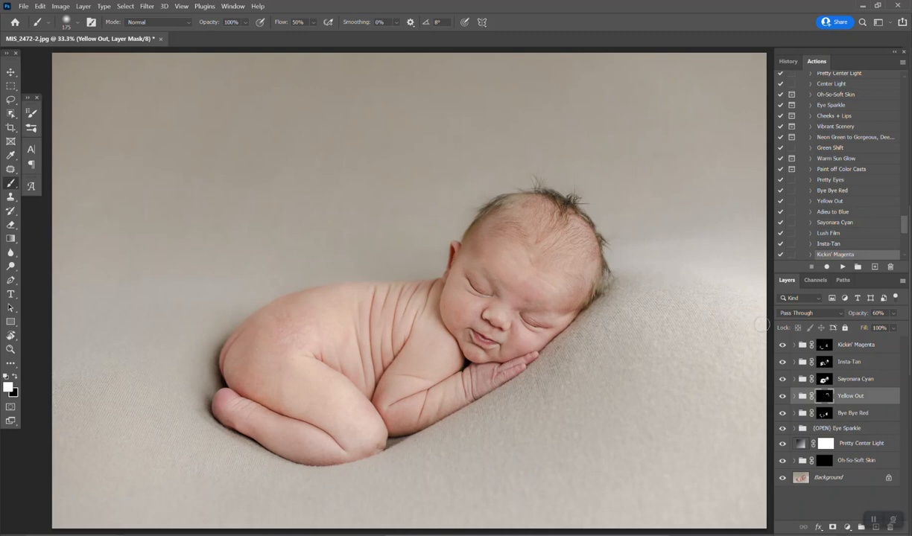
Paint white on the Oh-So-Soft Skin mask over the baby's face, arm and body with a brush of about 300.
click(826, 462)
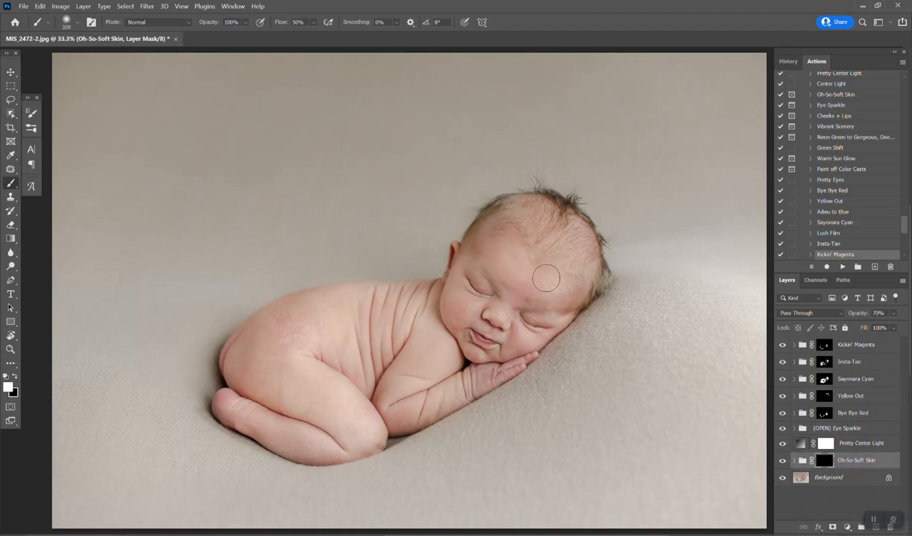
drag(481, 296, 462, 306)
key(bracketright)
mouse_move(470, 380)
mouse_down()
mouse_move(435, 400)
mouse_move(416, 346)
mouse_move(391, 392)
mouse_move(398, 402)
mouse_move(423, 405)
mouse_move(412, 321)
mouse_move(360, 340)
mouse_move(346, 316)
mouse_move(323, 331)
mouse_move(329, 356)
mouse_move(313, 317)
mouse_move(288, 354)
mouse_move(278, 357)
mouse_move(285, 346)
mouse_move(266, 358)
mouse_move(281, 402)
mouse_move(366, 433)
mouse_move(349, 444)
mouse_move(266, 435)
mouse_move(339, 432)
mouse_up()
key(bracketleft)
key(bracketright)
Examine the adjustment layers inside the Eye Sparkle group and collapse the group again.
click(792, 430)
click(793, 428)
scroll(827, 447, down, 2)
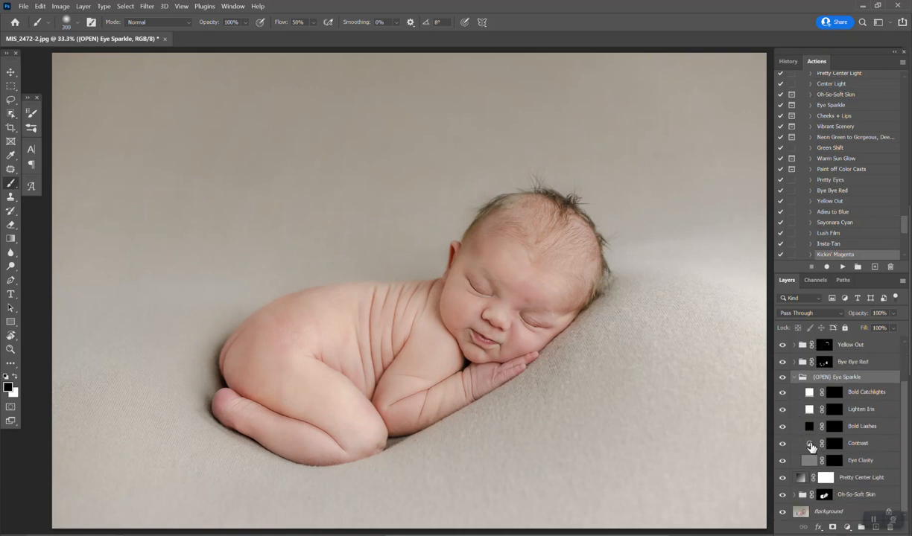
click(836, 462)
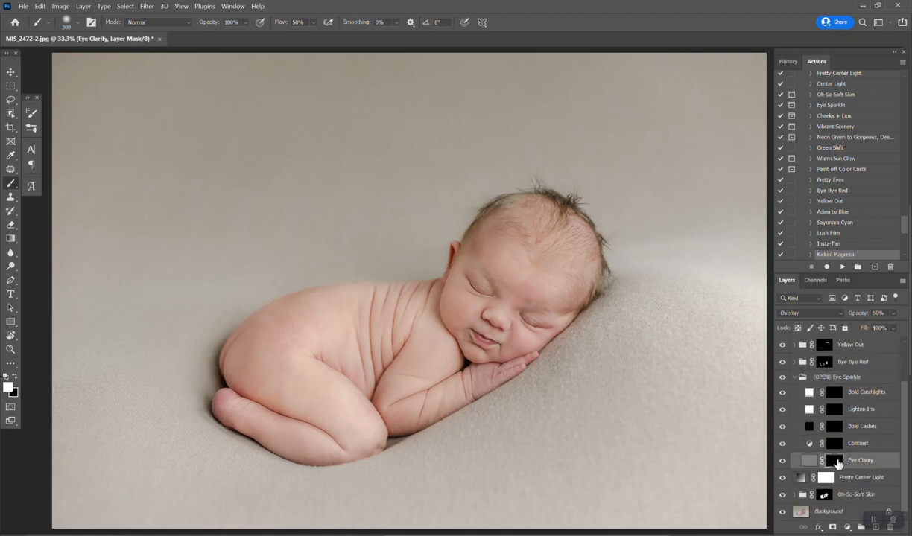
click(794, 377)
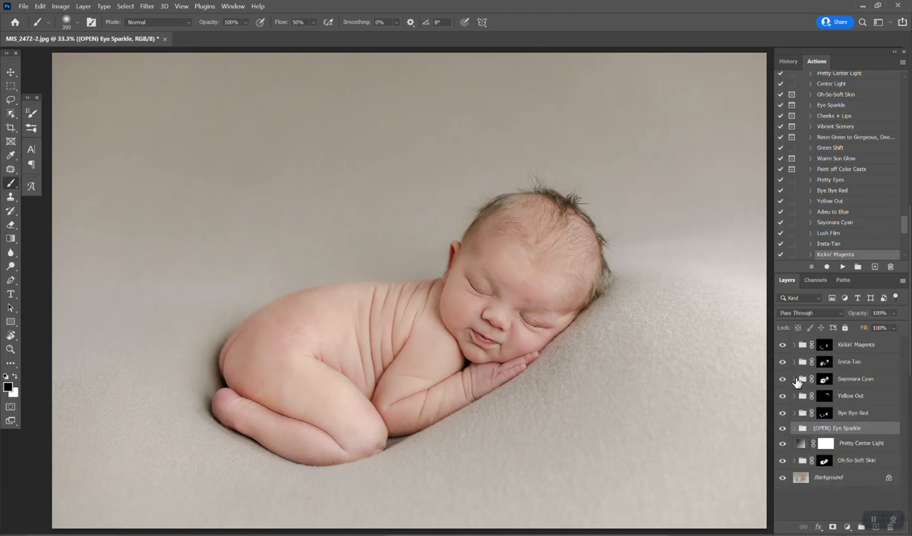
click(794, 429)
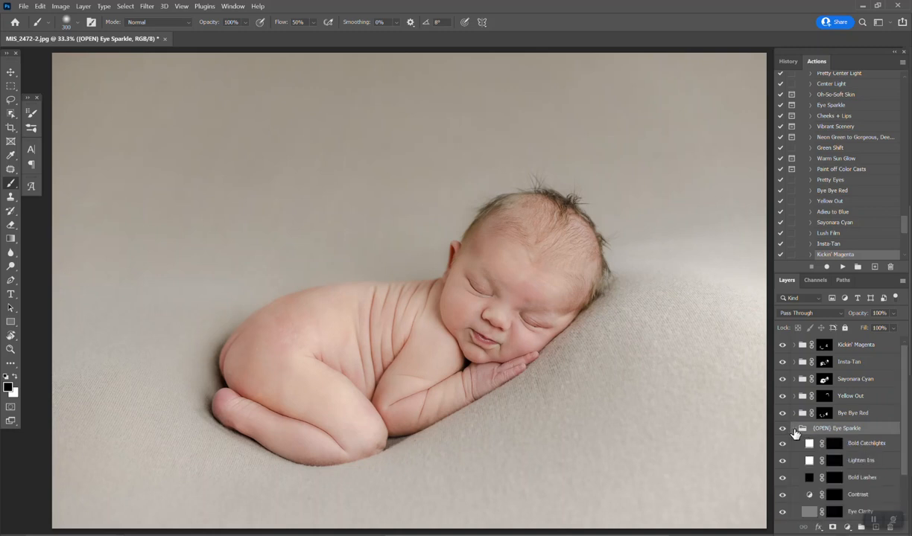
scroll(808, 431, down, 2)
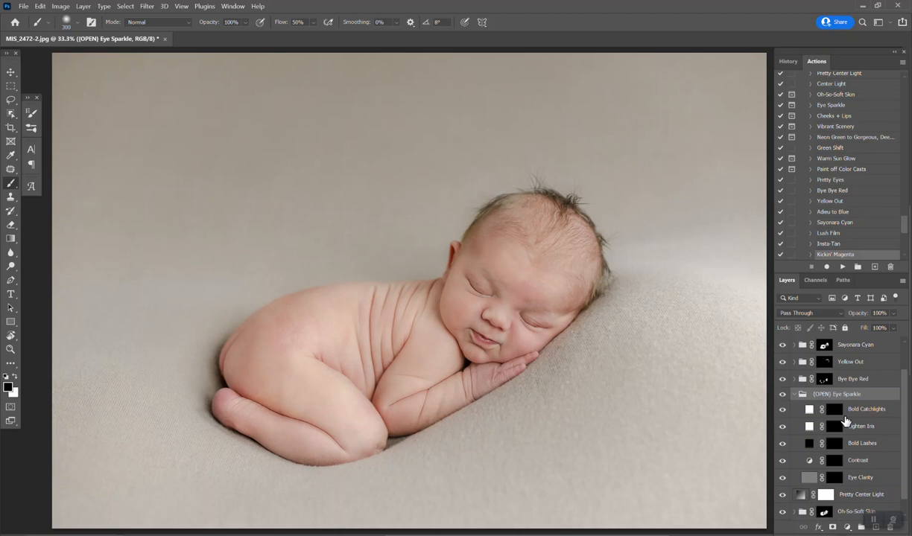
click(794, 394)
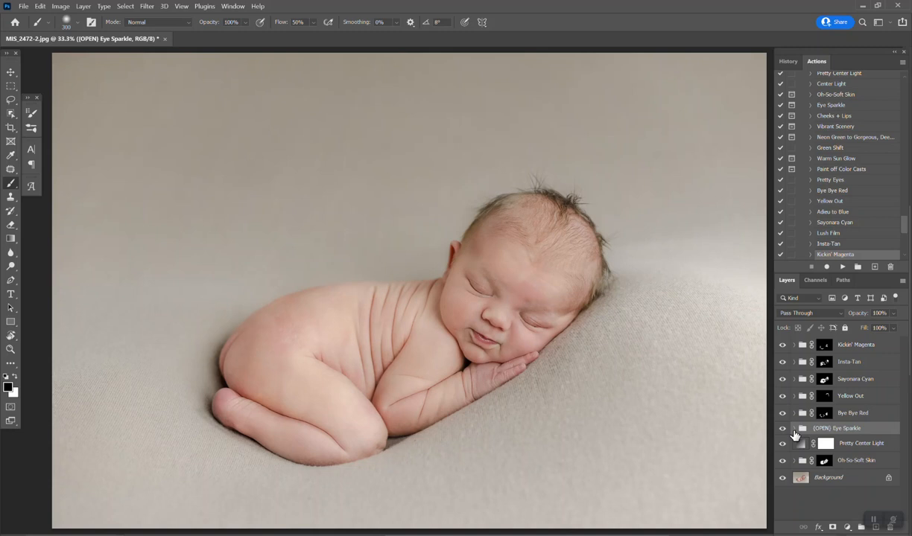
Paint white on the Eye Clarity mask in the Eye Sparkle group over face and body details, using brush sizes 125 and 150.
click(794, 430)
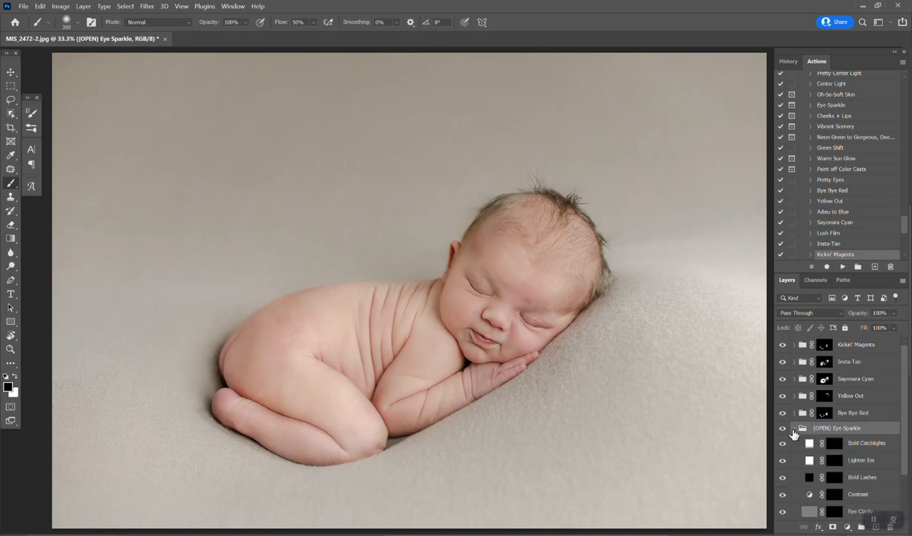
scroll(838, 479, down, 1)
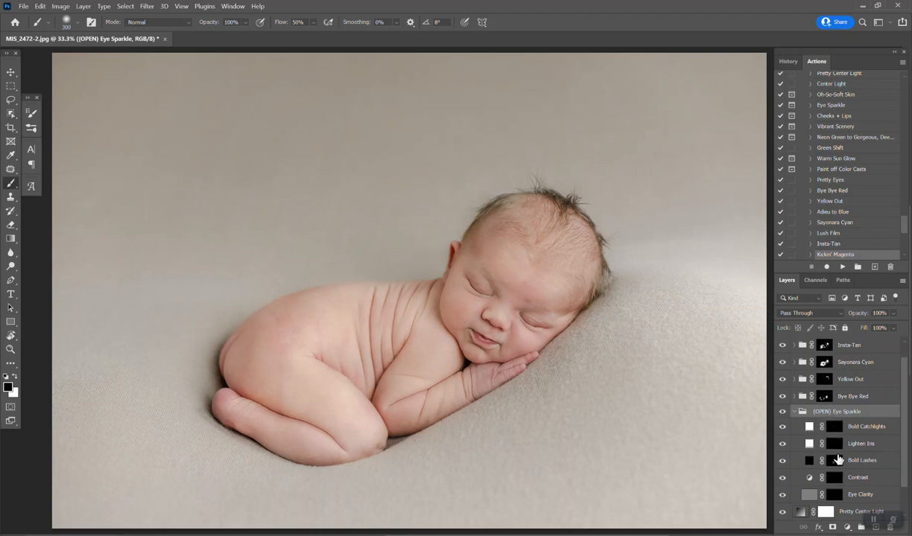
click(840, 496)
key(bracketleft)
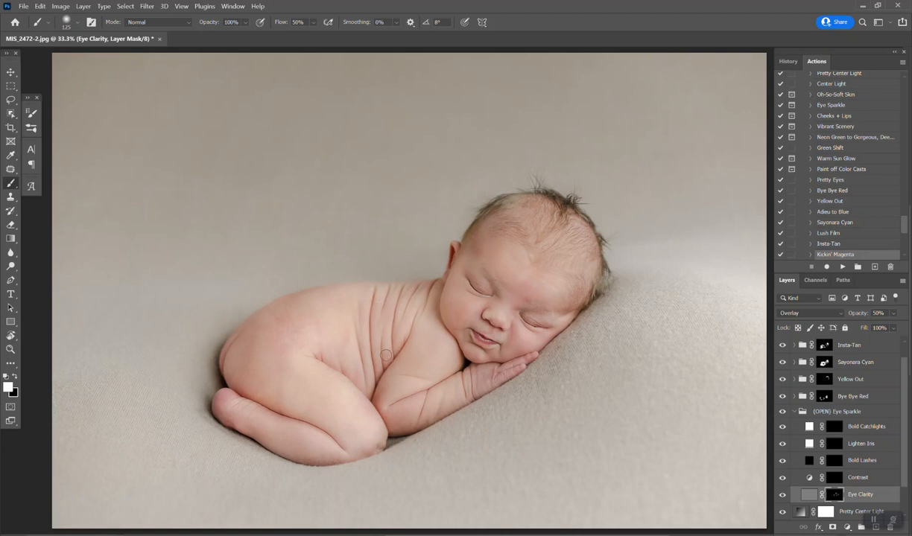
key(bracketright)
scroll(382, 320, down, 1)
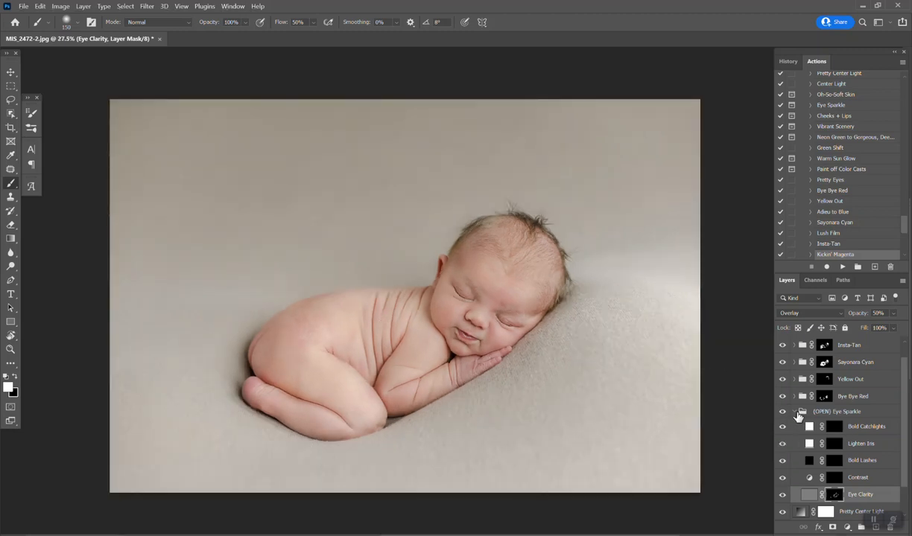
Collapse the Eye Sparkle group and set the Oh-So-Soft Skin group's opacity to 50%.
click(795, 412)
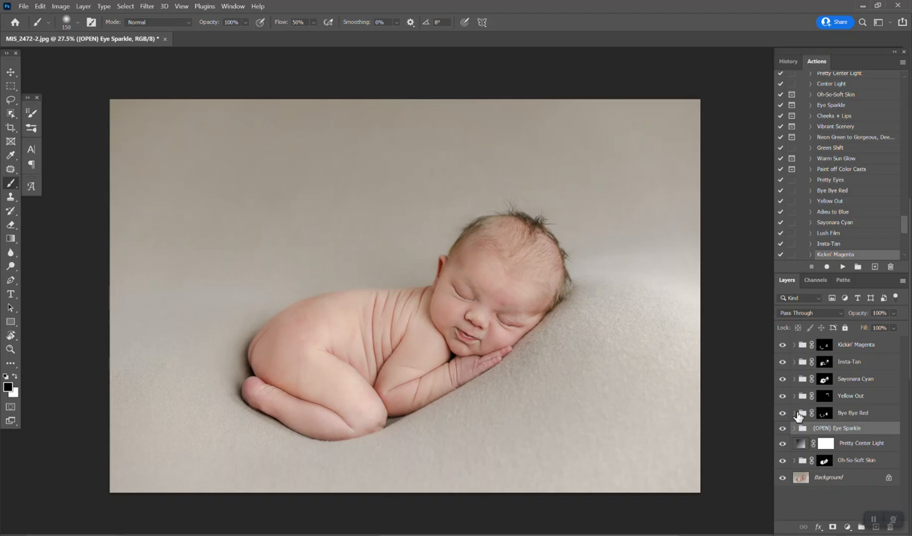
click(822, 461)
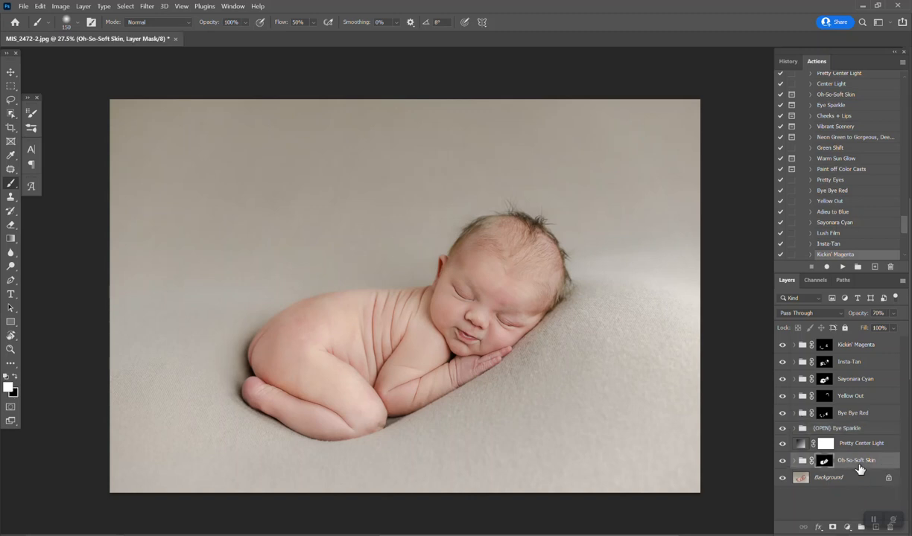
click(857, 312)
text(50)
Run the Sharpen for Print (Subtle) action from the Most Used set, letting it flatten the image.
scroll(840, 145, up, 5)
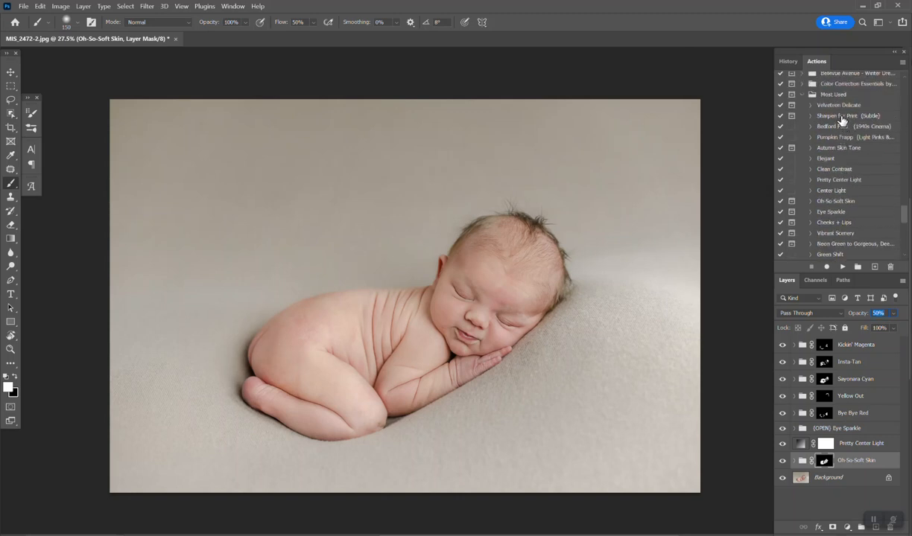
click(807, 116)
scroll(839, 233, down, 2)
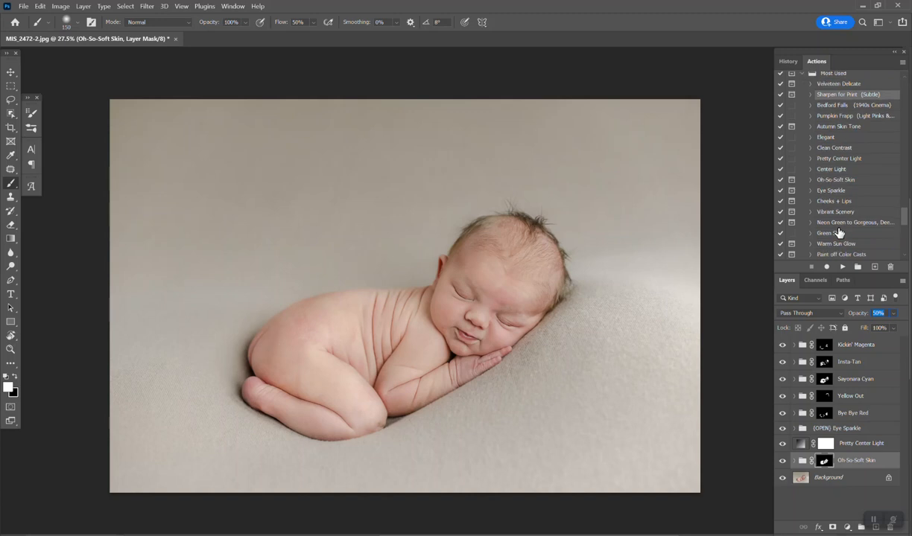
click(843, 267)
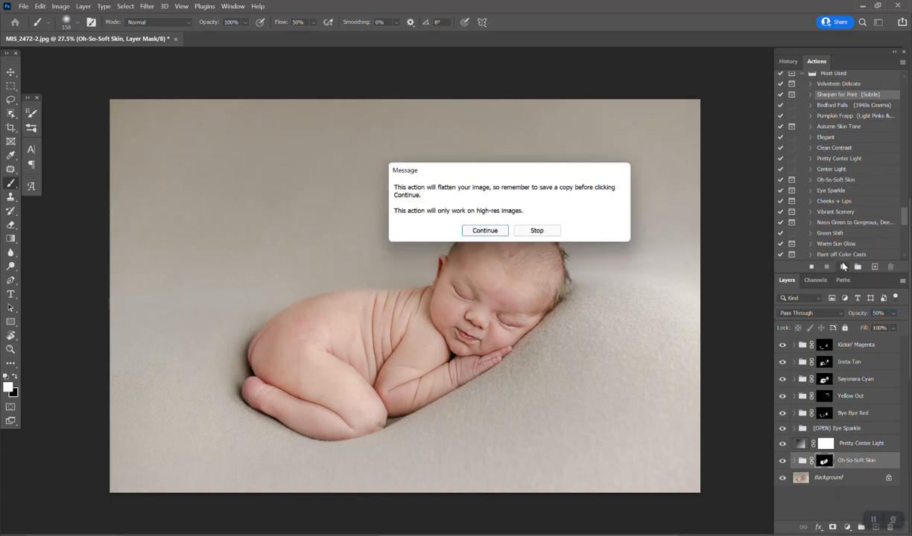
key(Return)
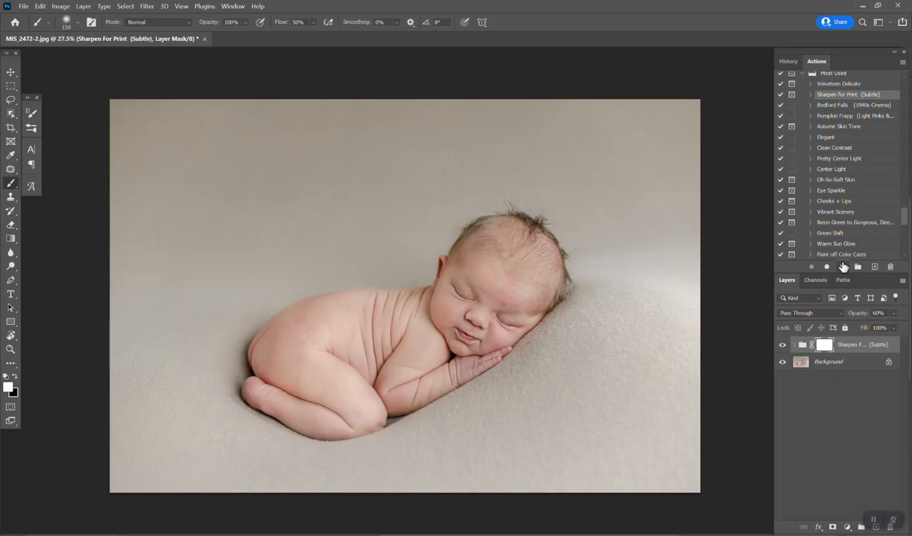
Examine the sharpening on the baby's face and the blanket texture up close, and its effect on the whole photo.
scroll(490, 304, up, 3)
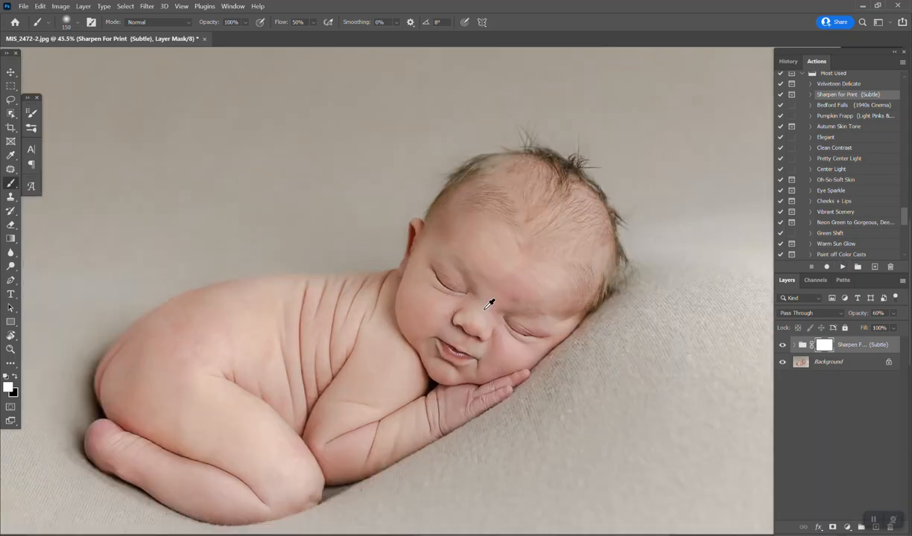
scroll(490, 304, up, 3)
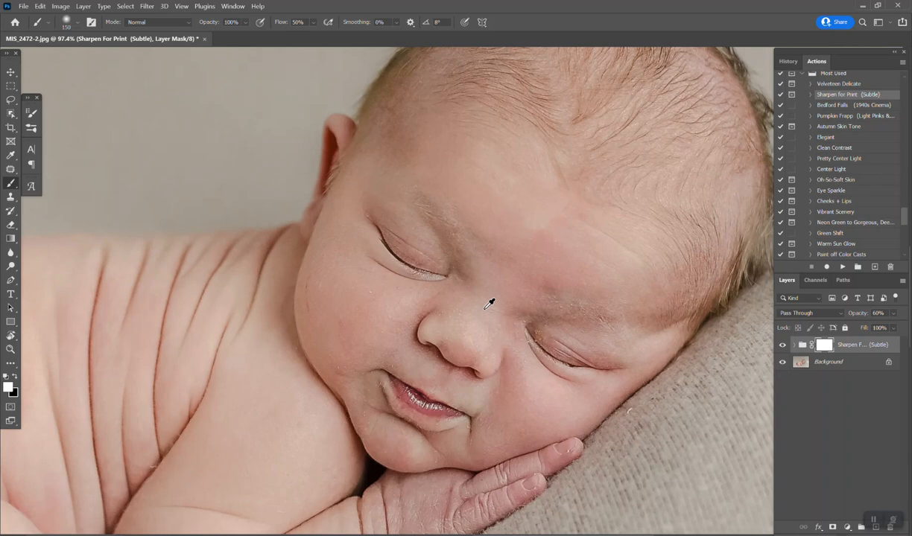
scroll(491, 304, down, 2)
scroll(599, 363, down, 1)
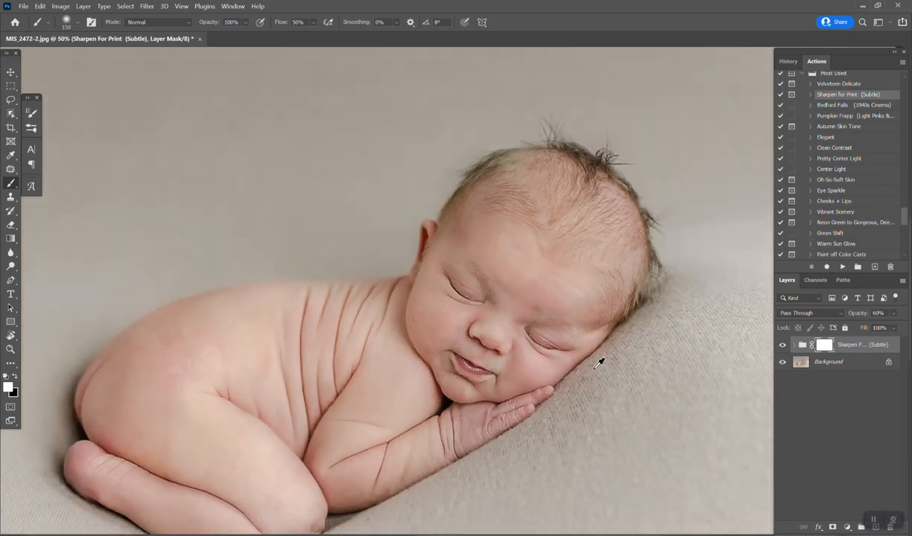
scroll(599, 363, down, 1)
scroll(642, 317, down, 1)
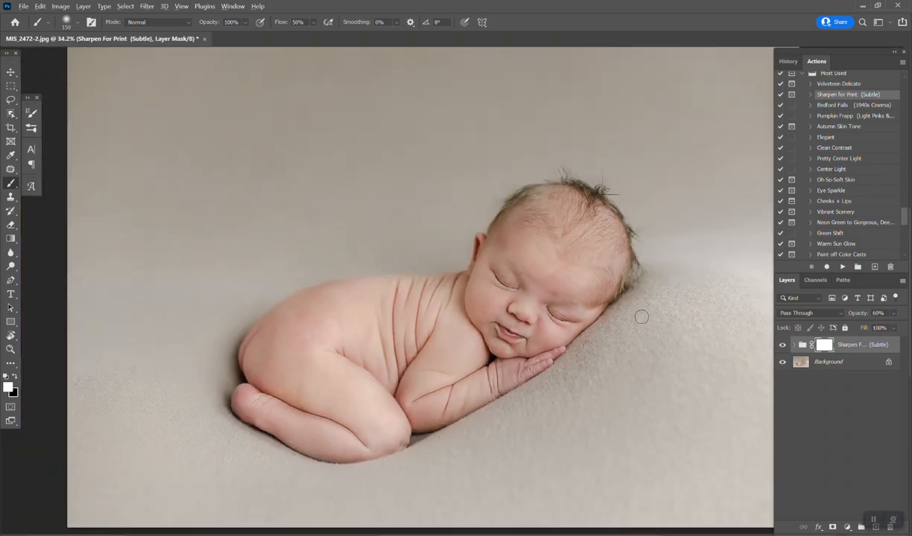
scroll(641, 317, down, 1)
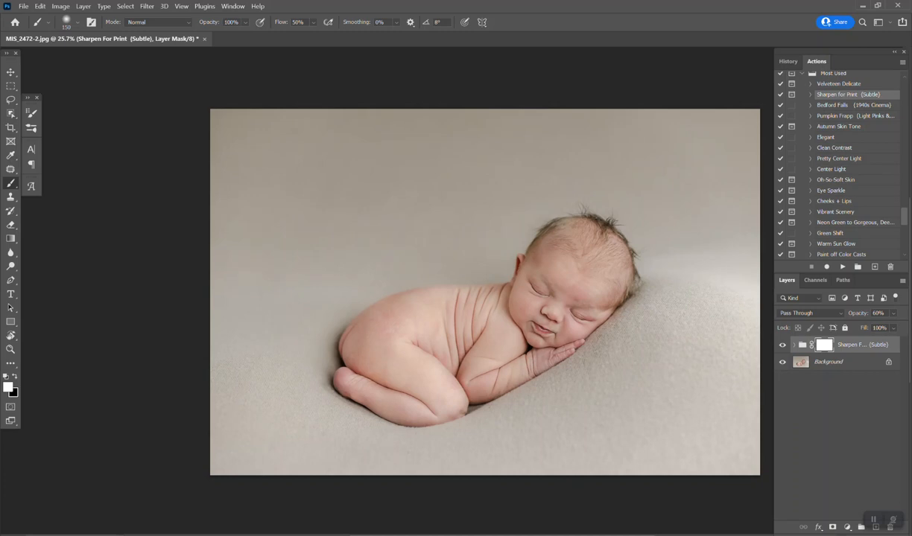
scroll(485, 292, right, 1)
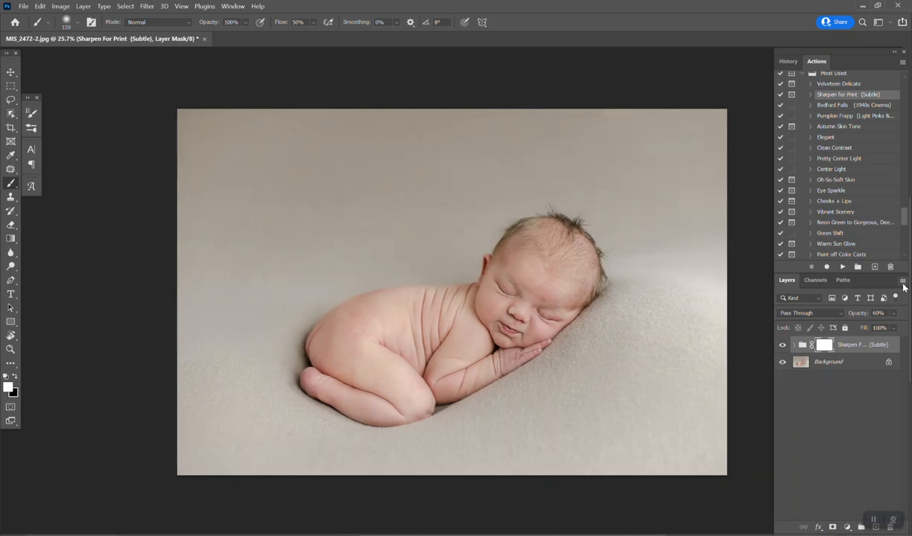
Flatten the sharpening group into the Background layer.
click(903, 283)
click(906, 296)
click(903, 283)
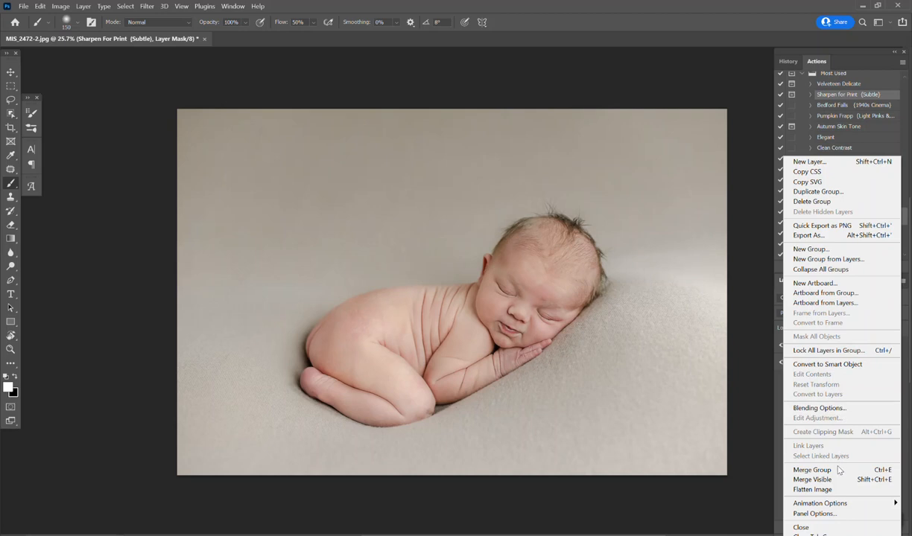
click(812, 492)
click(903, 281)
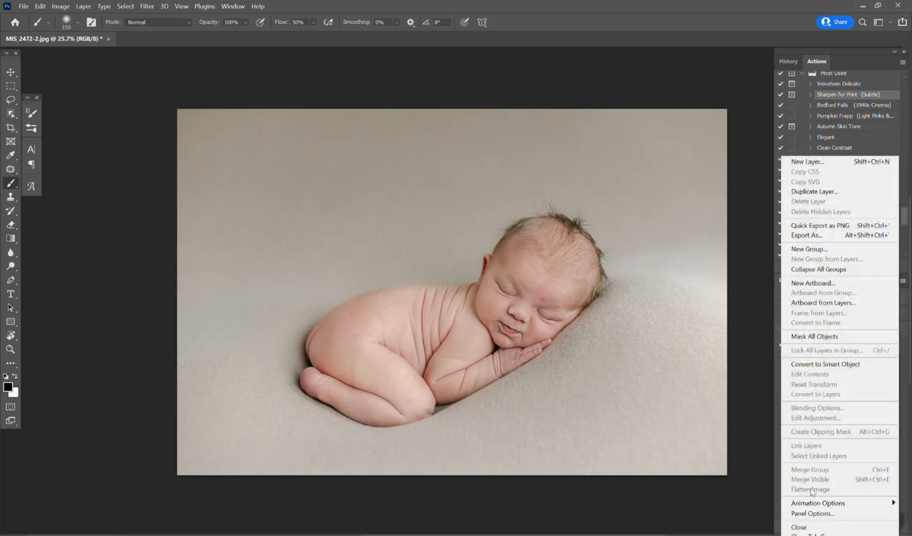
click(702, 403)
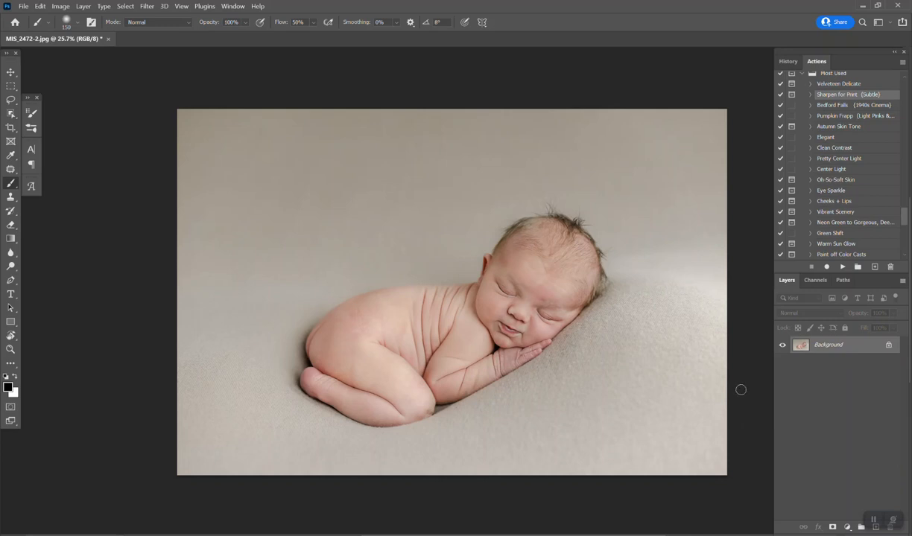
click(901, 282)
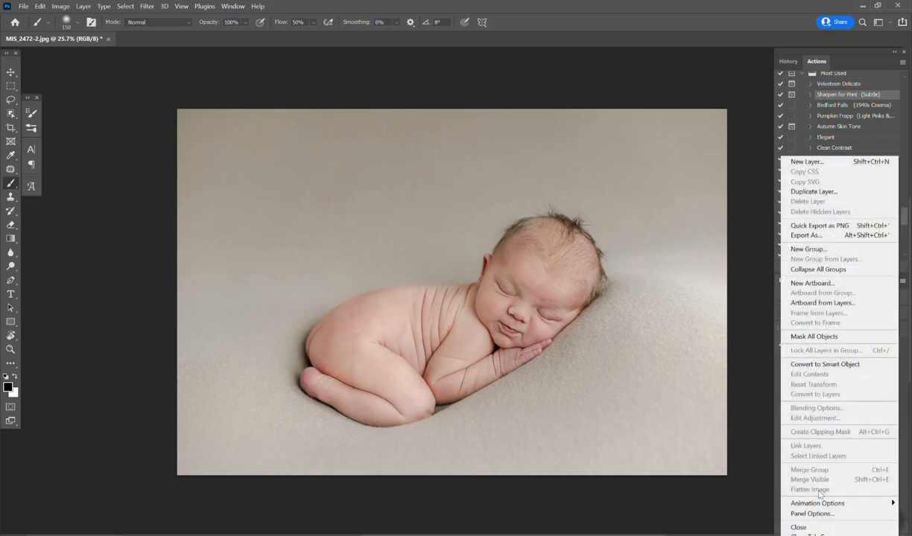
click(751, 397)
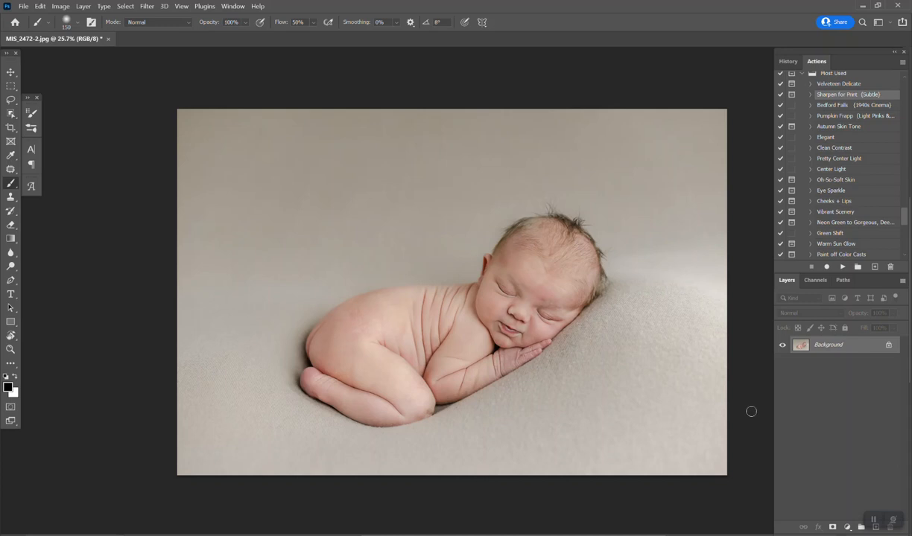
Add a Color Balance adjustment layer and shift its midtones slightly from magenta toward green.
click(850, 528)
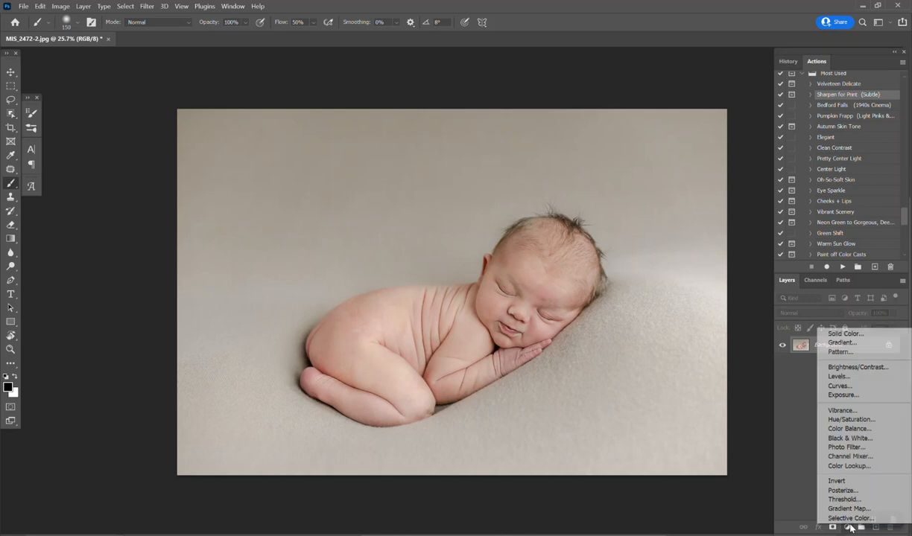
click(844, 432)
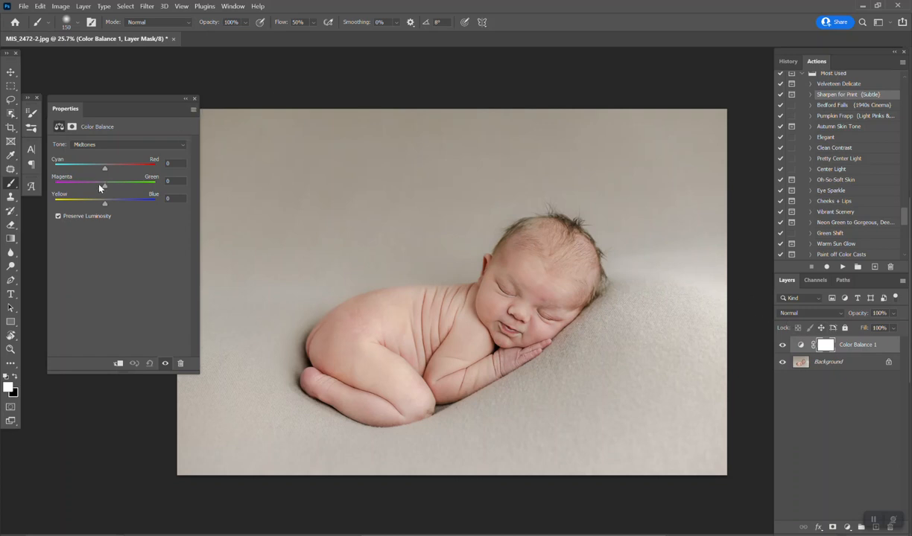
drag(107, 185, 116, 185)
click(169, 199)
click(195, 99)
Add a Levels adjustment layer with the black input level at 12 and the white input level at 254.
click(847, 528)
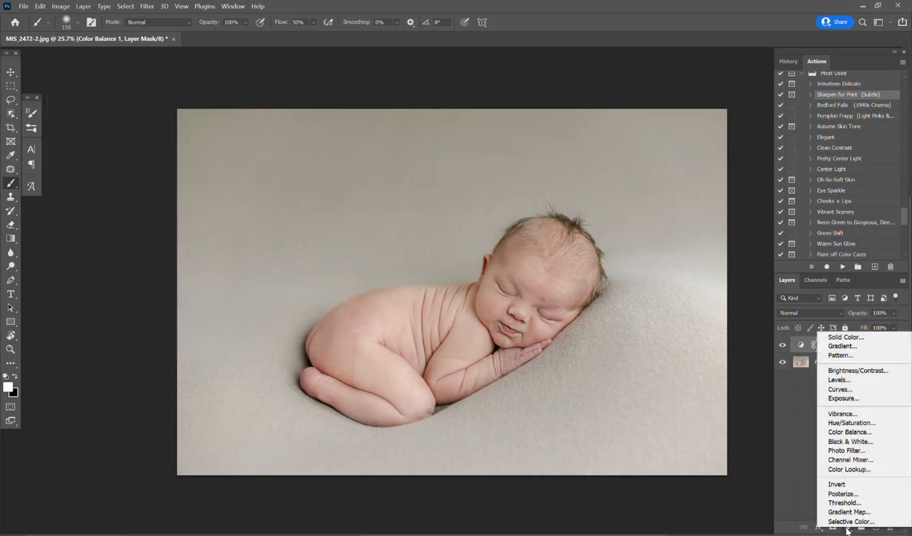
click(765, 480)
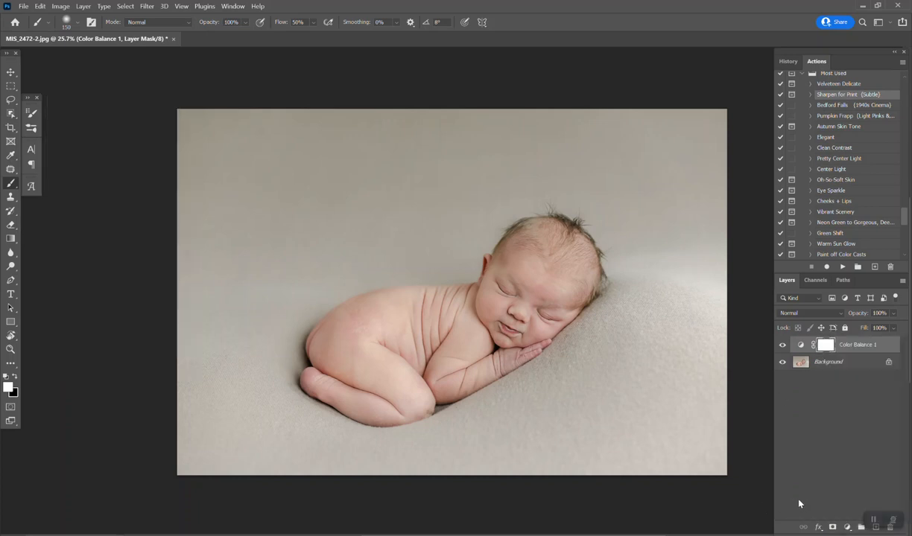
click(847, 527)
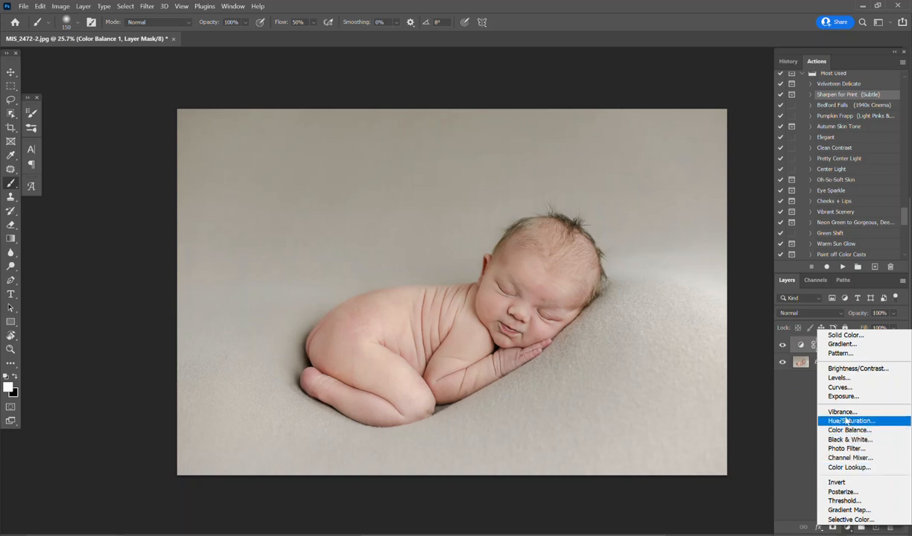
click(839, 377)
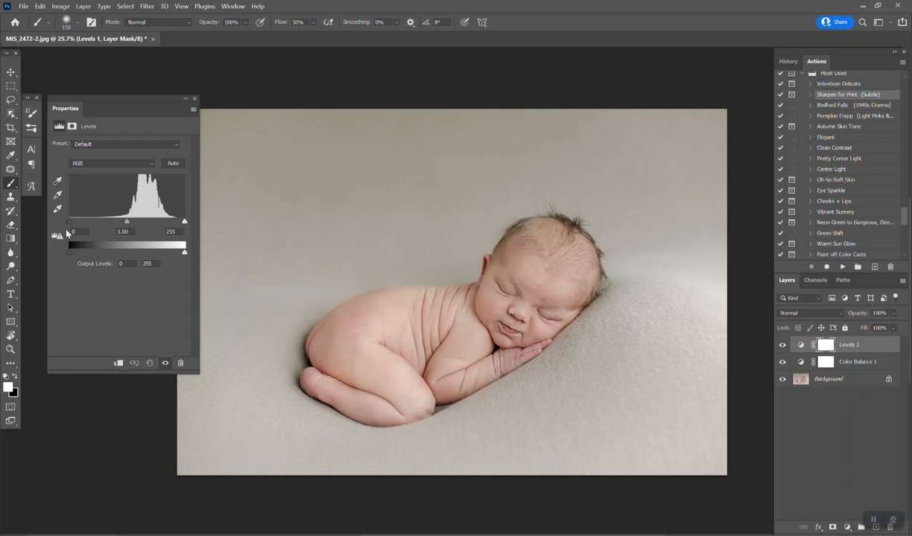
drag(74, 222, 62, 222)
click(74, 231)
text(+12)
click(185, 222)
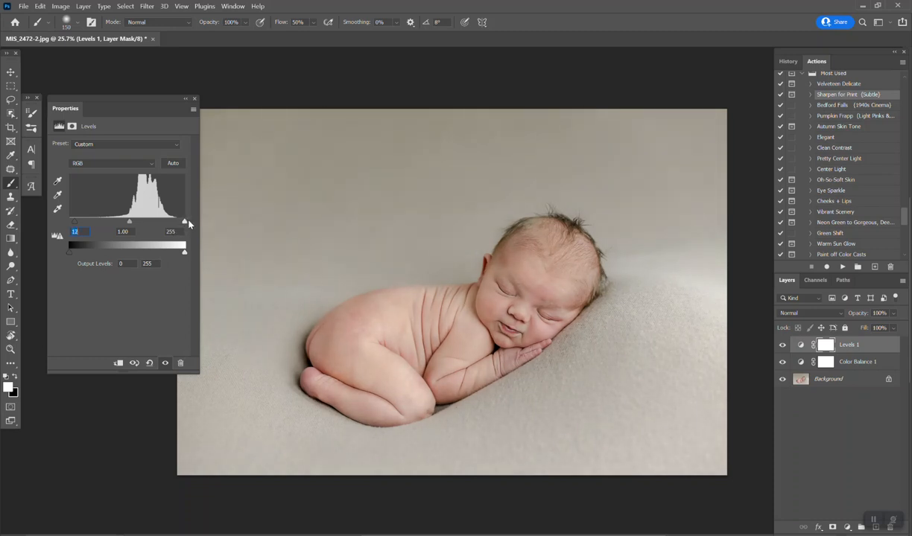
drag(189, 224, 184, 225)
Flatten the Levels and Color Balance adjustments into the Background layer and close the document properties.
click(902, 281)
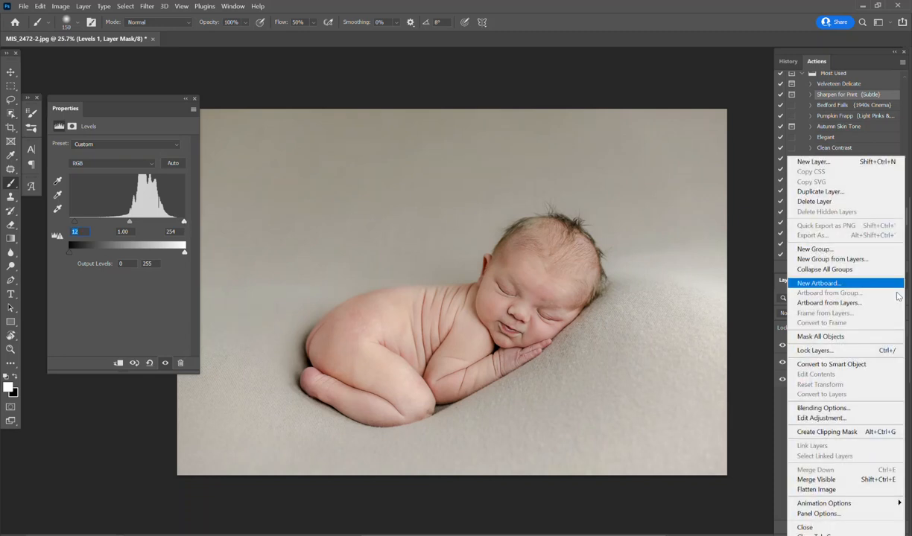
click(816, 489)
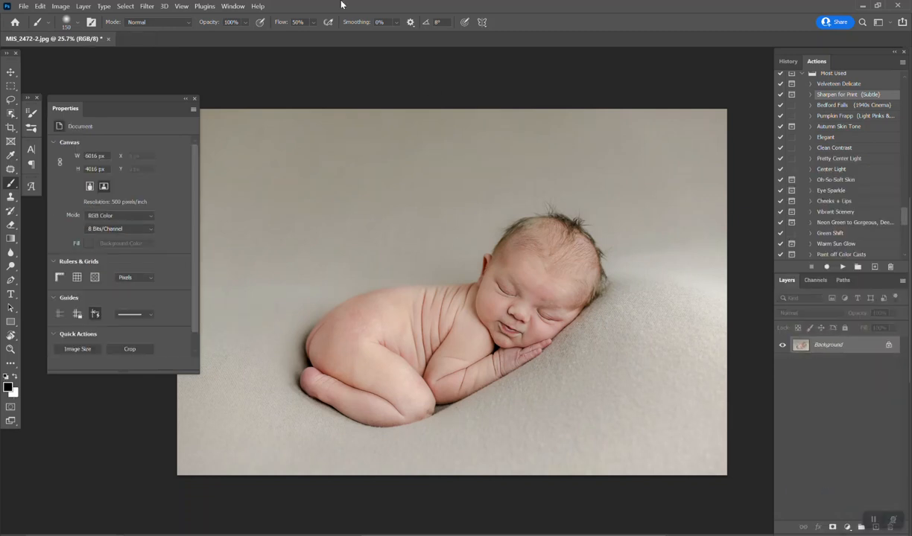
click(194, 99)
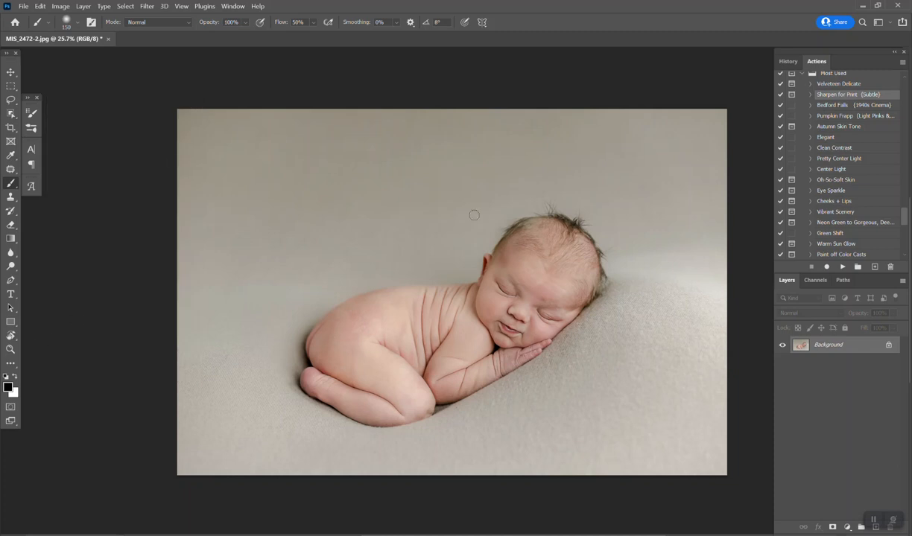